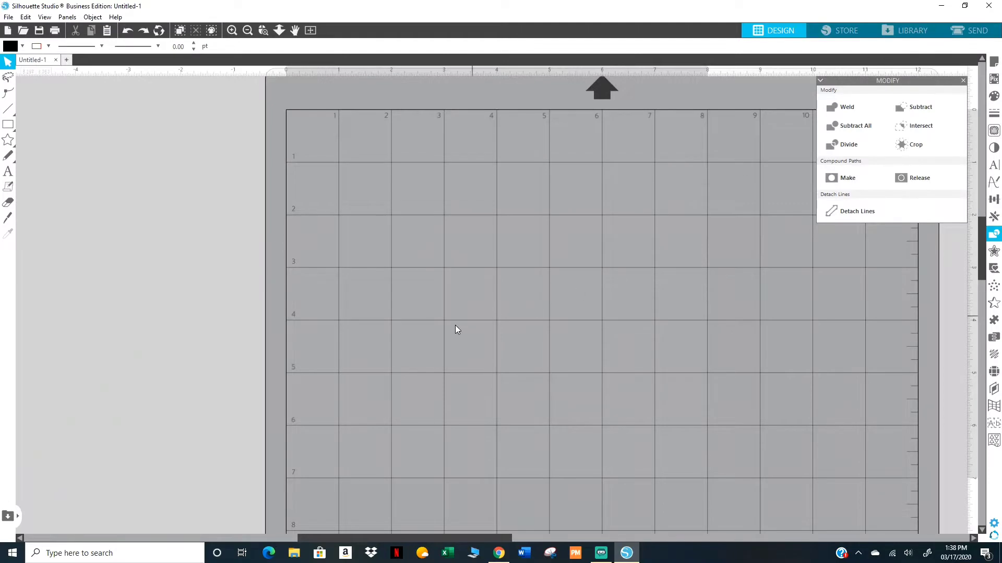
# Merge Salon1.JPG from the Desktop, drag it onto the mat, and close the Modify panel.
pyautogui.click(8, 17)
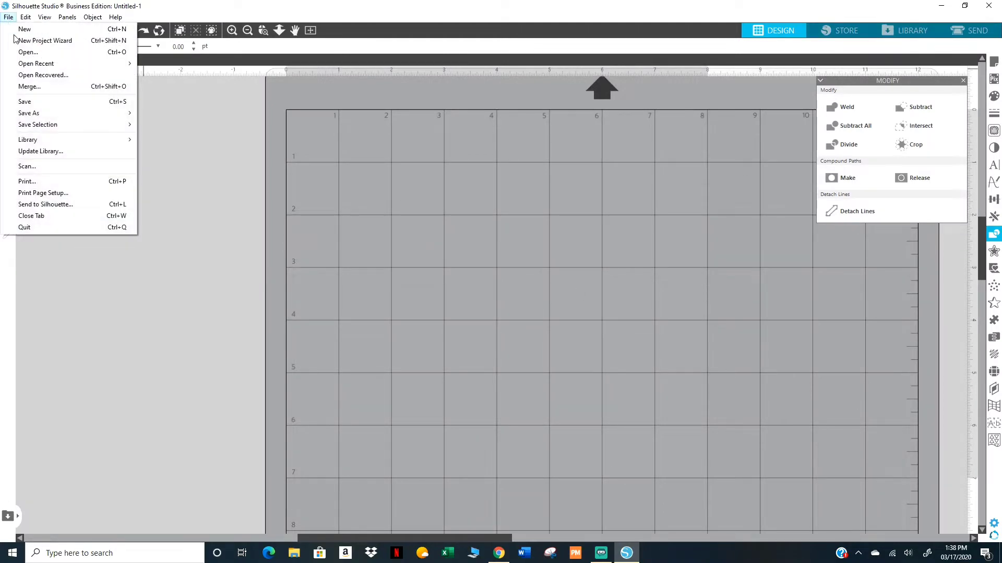
pyautogui.click(26, 87)
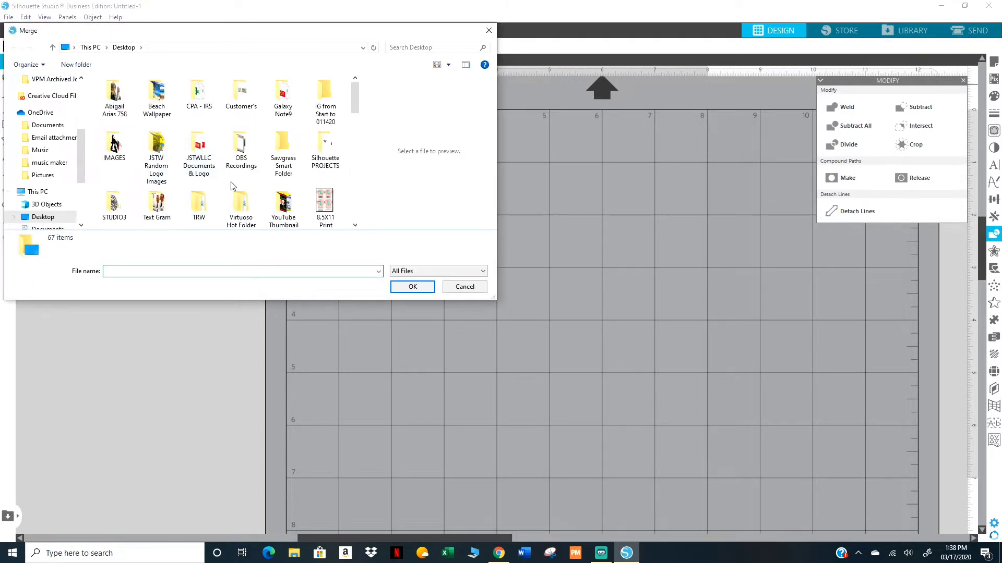
pyautogui.scroll(-1, 233, 186)
pyautogui.scroll(-5, 234, 180)
pyautogui.scroll(-2, 280, 185)
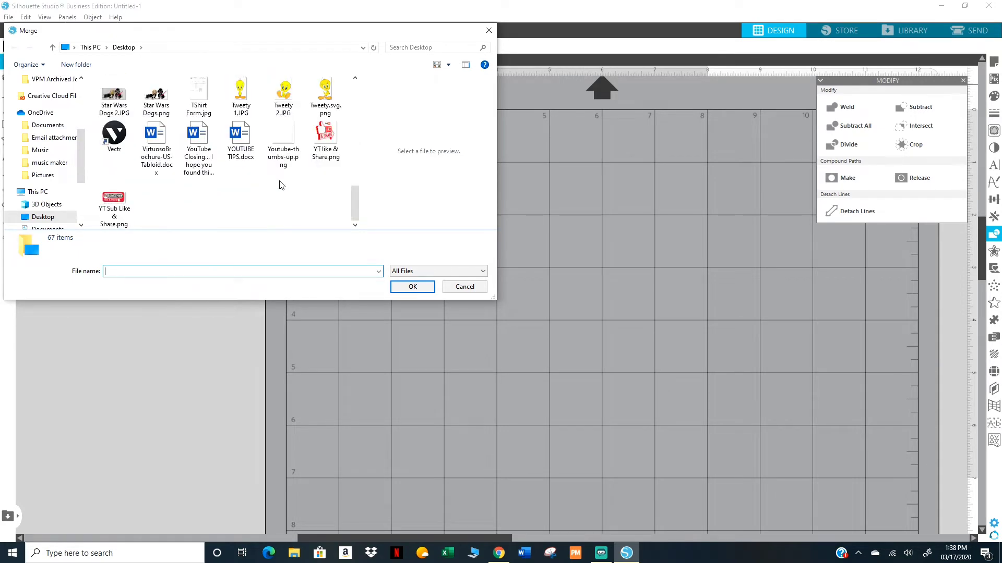
pyautogui.scroll(2, 274, 178)
pyautogui.doubleClick(244, 143)
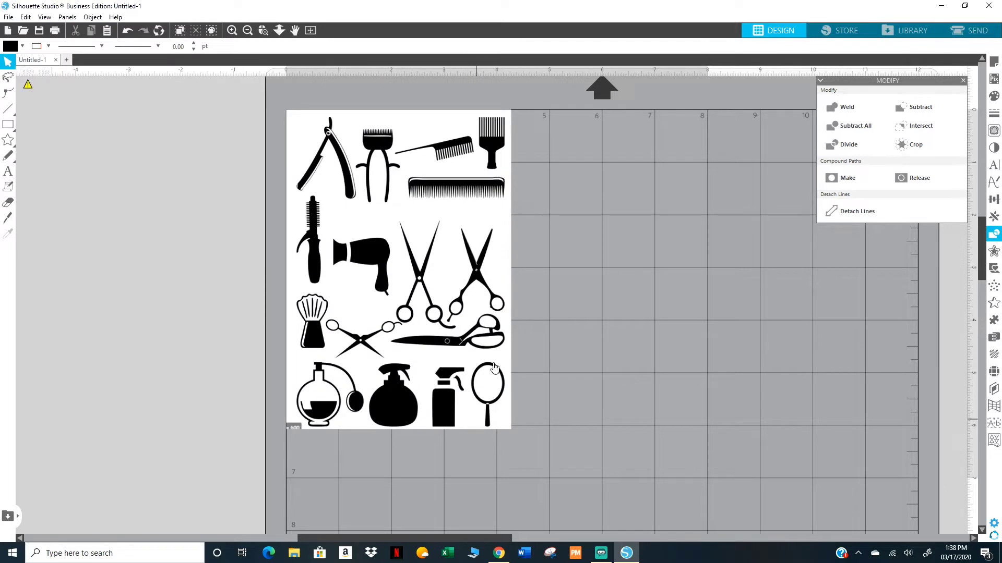
pyautogui.moveTo(452, 307); pyautogui.dragTo(520, 340)
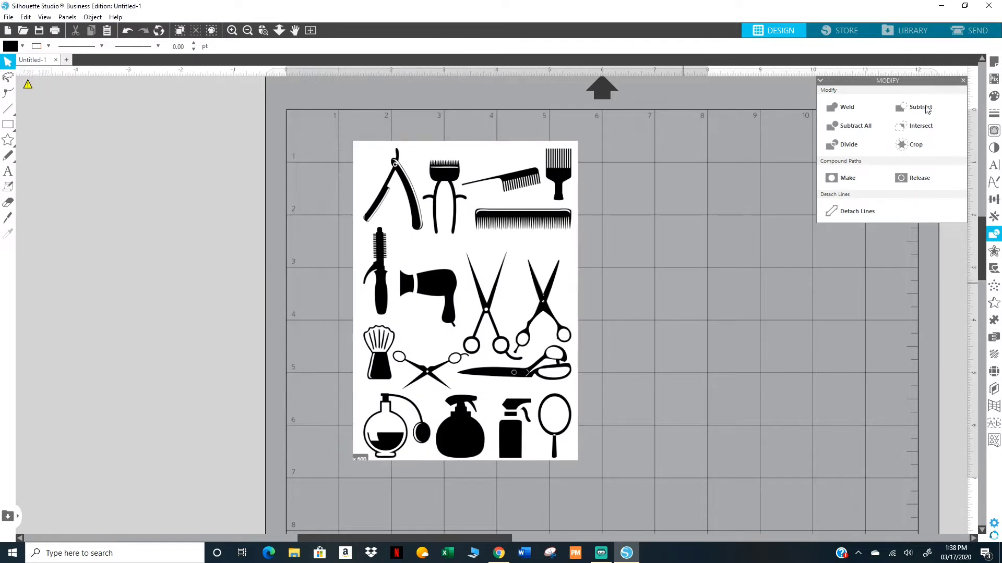
pyautogui.click(963, 81)
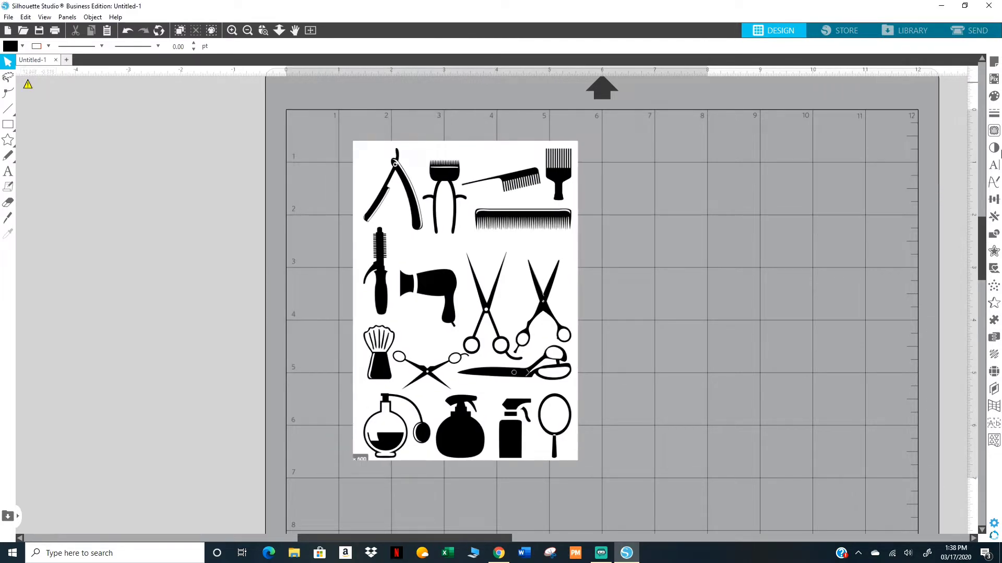
# Mark the whole salon clip art as the trace area in the Trace panel.
pyautogui.click(993, 130)
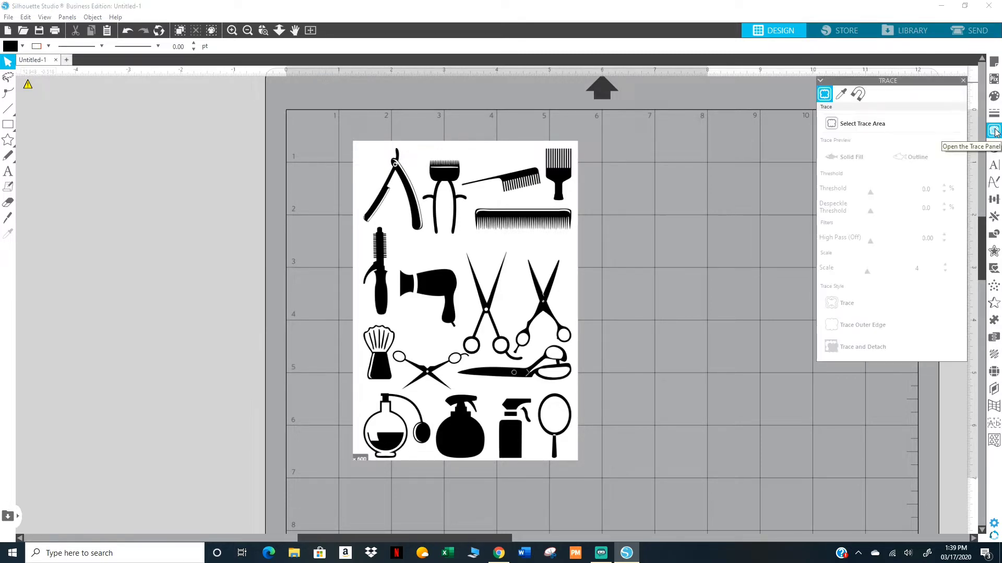
pyautogui.click(874, 123)
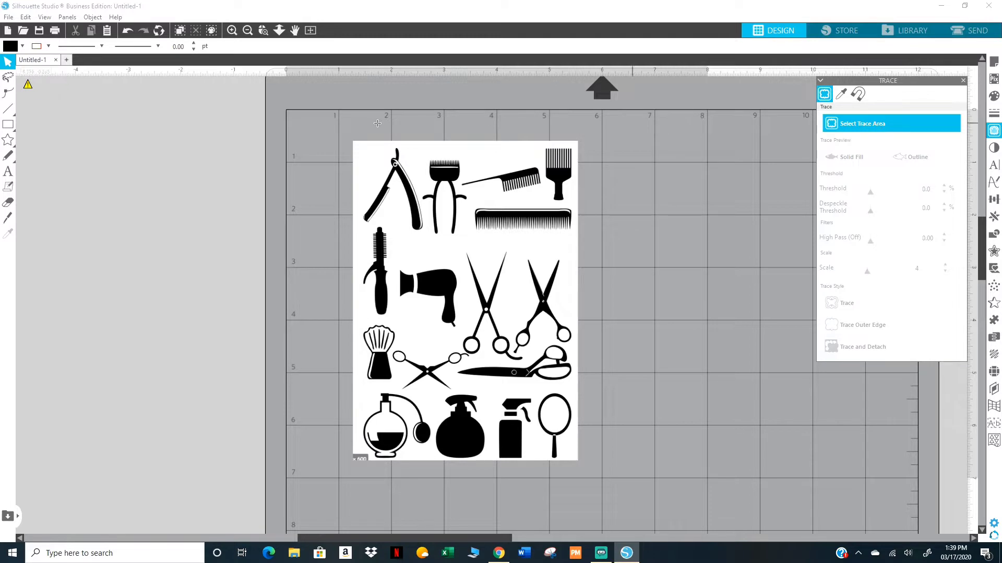
pyautogui.moveTo(338, 129)
pyautogui.mouseDown()
pyautogui.moveTo(479, 301)
pyautogui.moveTo(606, 491)
pyautogui.mouseUp()
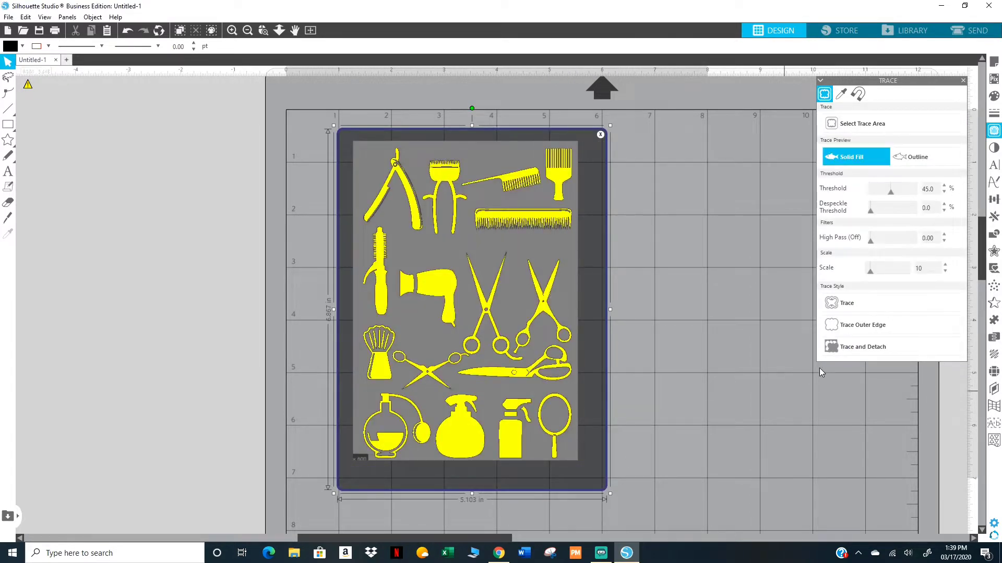
# Trace at a 93% threshold and drag the original image off the mat to the left.
pyautogui.click(911, 190)
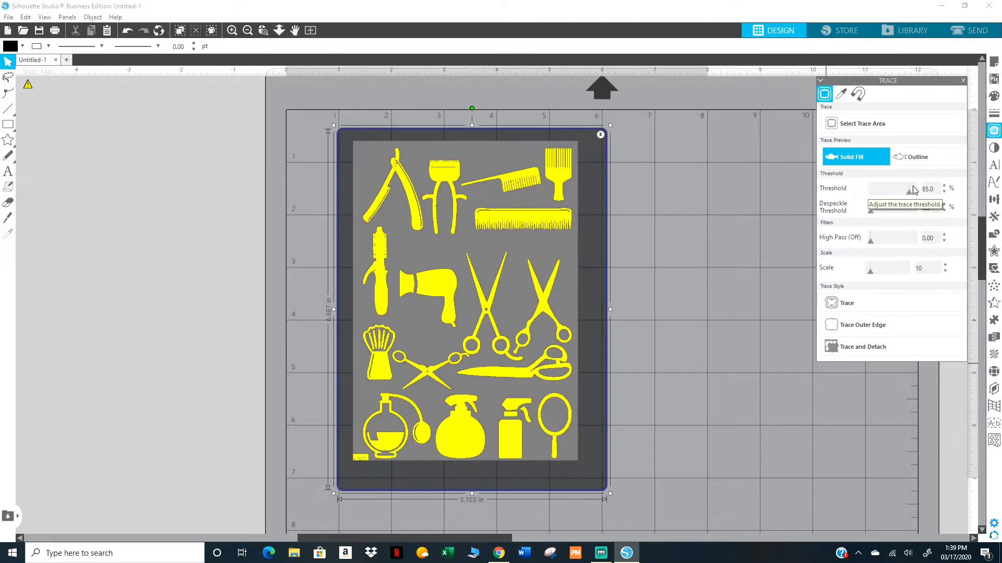
pyautogui.click(913, 188)
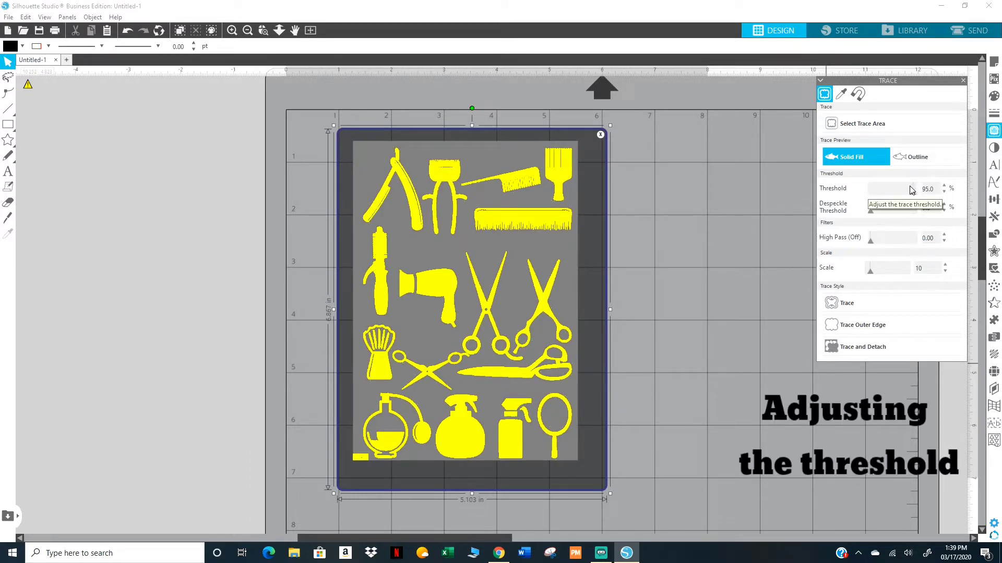
pyautogui.click(910, 186)
pyautogui.click(912, 190)
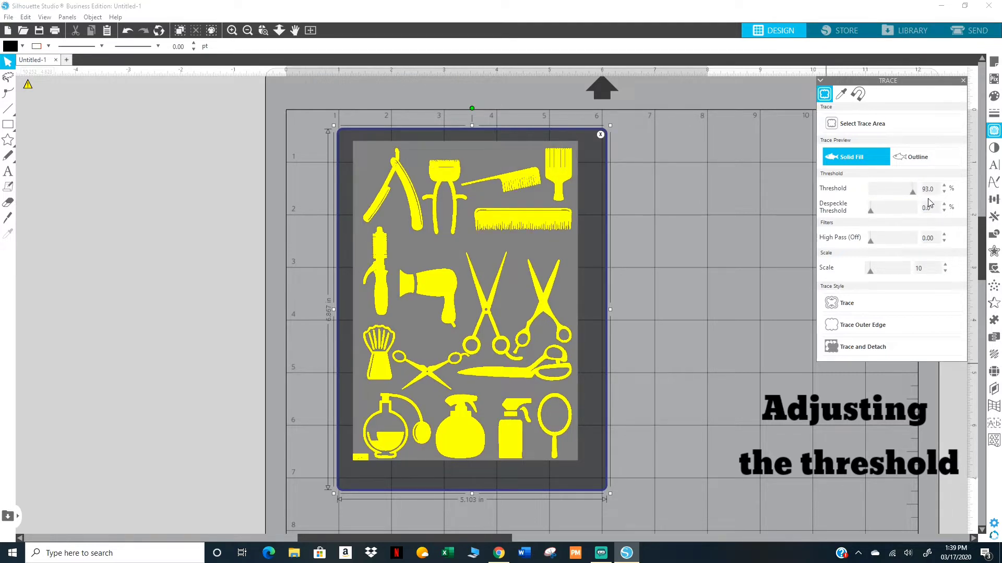
pyautogui.click(840, 303)
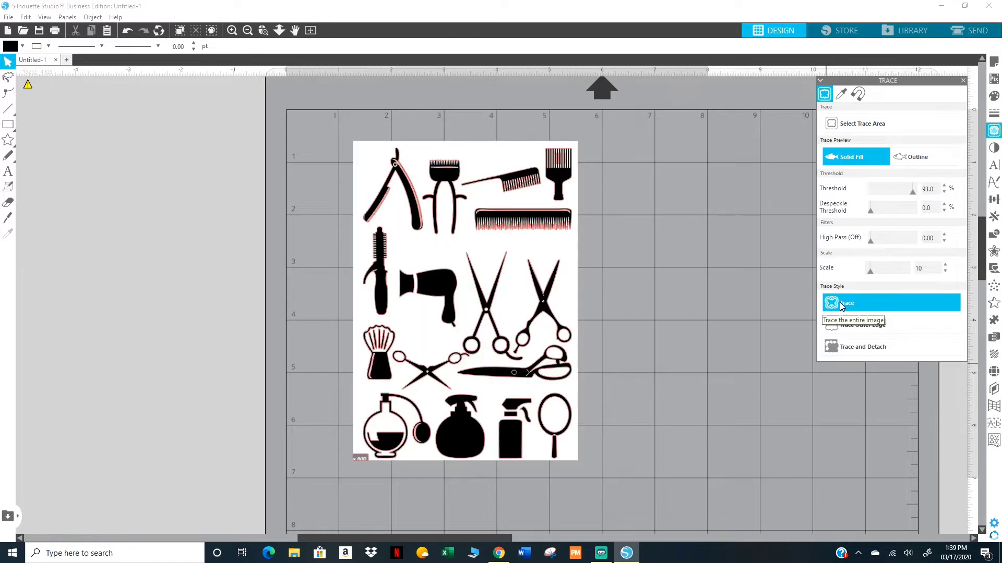
pyautogui.moveTo(476, 276)
pyautogui.mouseDown()
pyautogui.moveTo(315, 252)
pyautogui.moveTo(129, 264)
pyautogui.mouseUp()
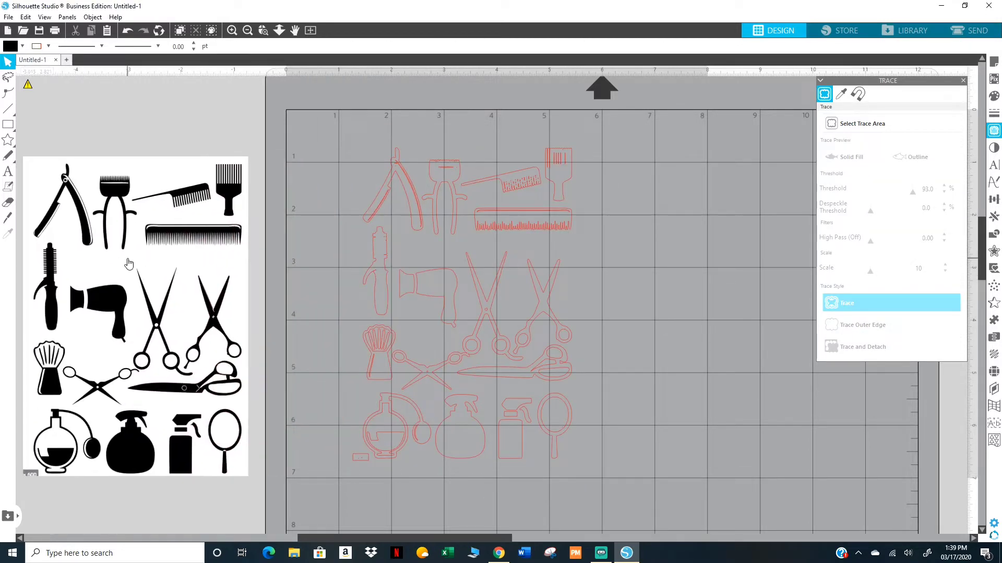
# Fill the traced salon-tool outlines solid black.
pyautogui.click(522, 213)
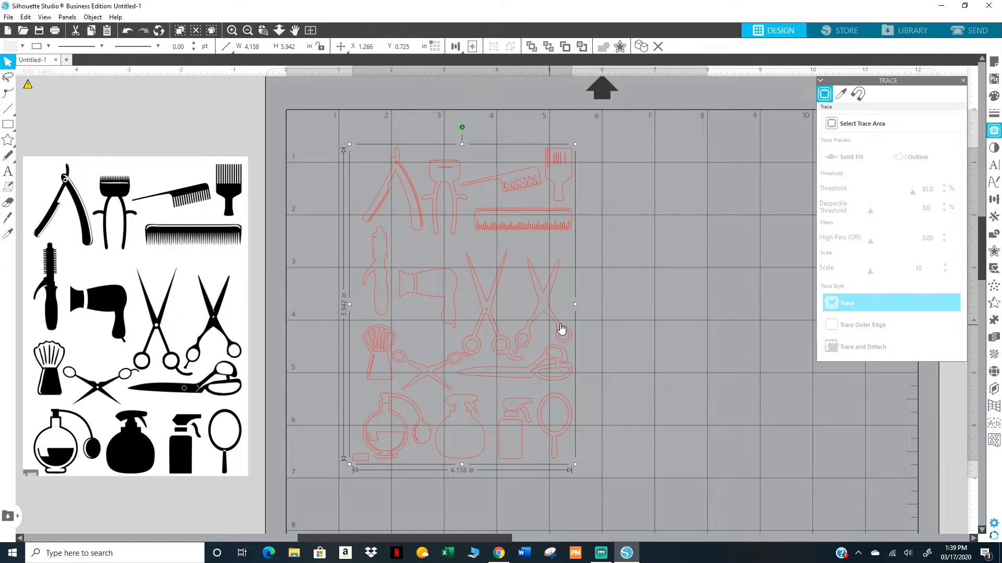
pyautogui.click(994, 97)
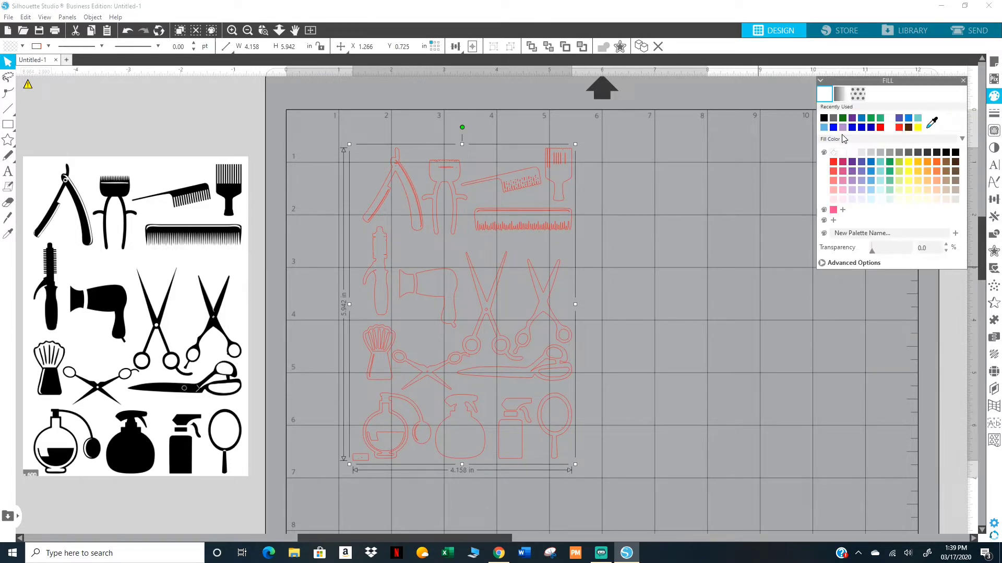
pyautogui.click(823, 118)
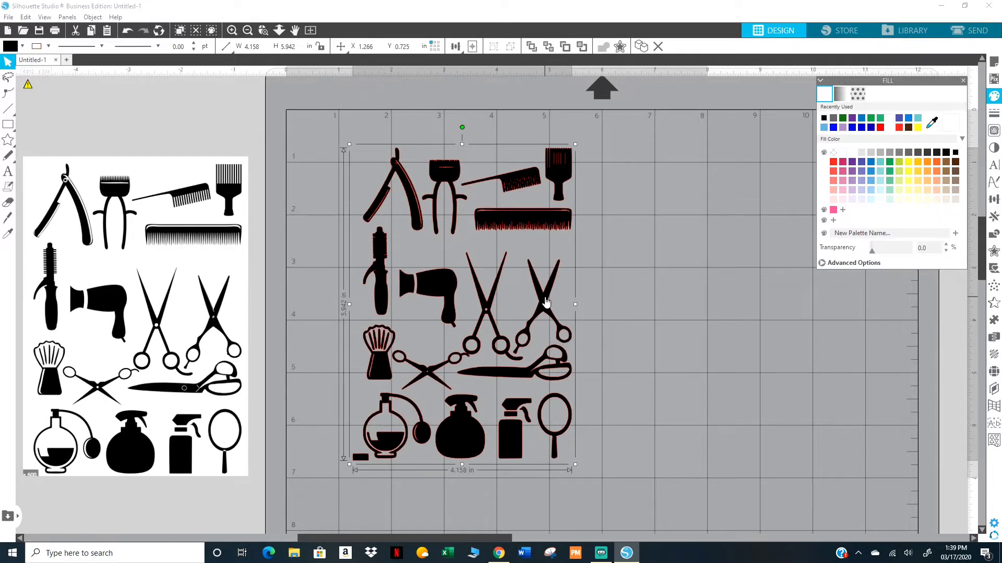
# Release the compound path into separate tool shapes, then reselect them all.
pyautogui.moveTo(561, 174); pyautogui.dragTo(570, 178)
pyautogui.rightClick(570, 178)
pyautogui.click(617, 370)
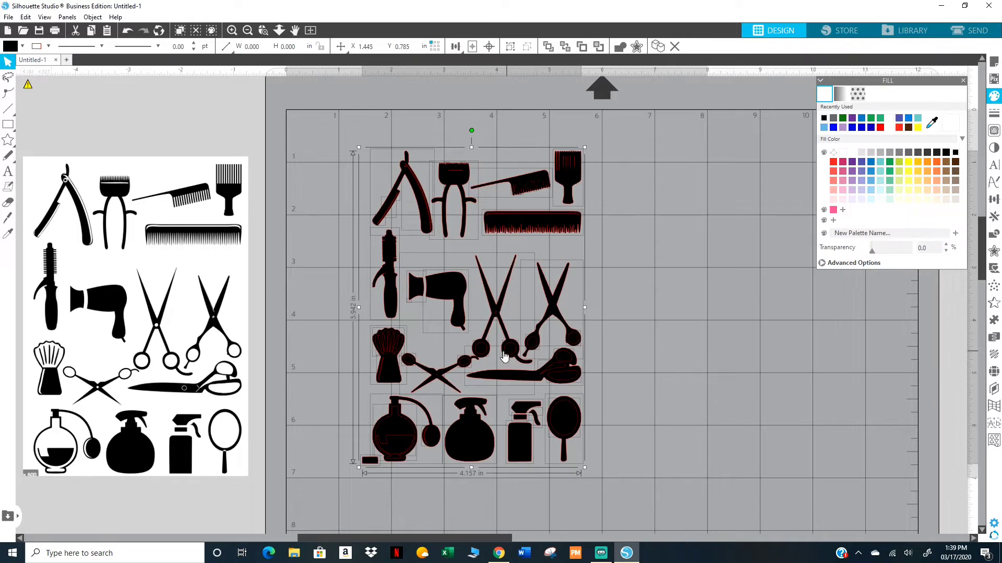
pyautogui.click(592, 339)
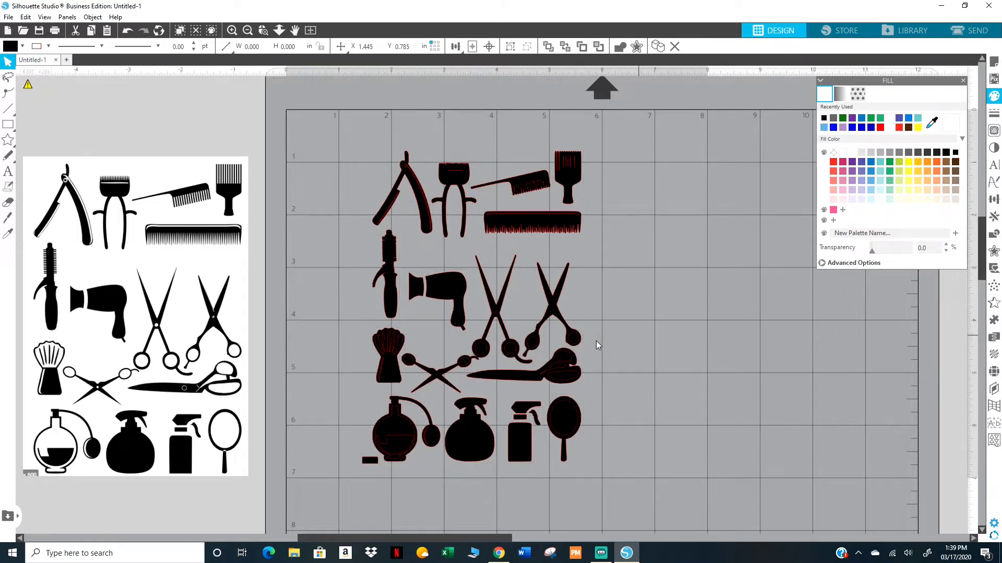
pyautogui.moveTo(574, 343); pyautogui.dragTo(676, 339)
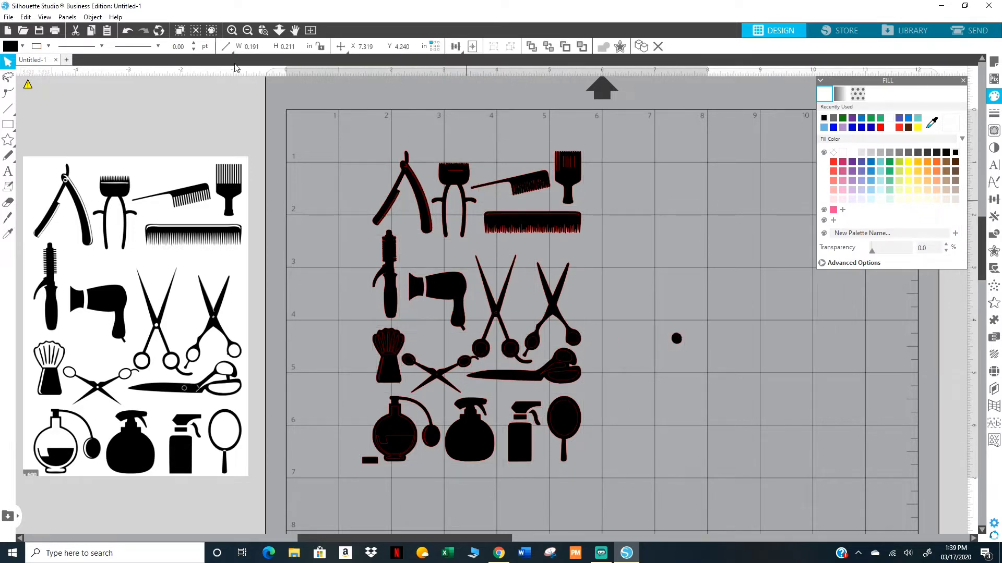
pyautogui.click(127, 31)
pyautogui.click(128, 31)
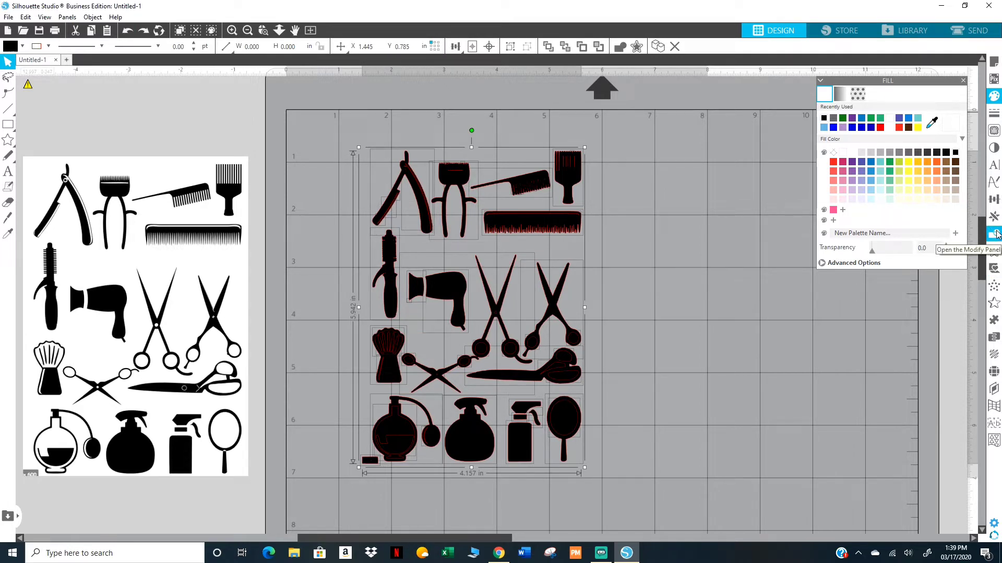
# Apply Subtract All to the selected black salon-tool shapes from the Modify panel.
pyautogui.click(996, 235)
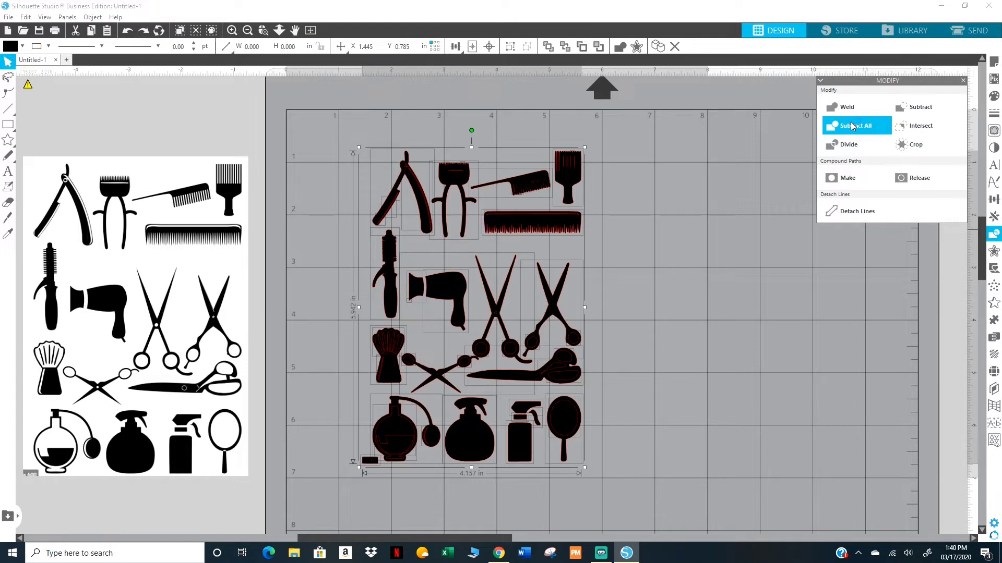
pyautogui.click(852, 125)
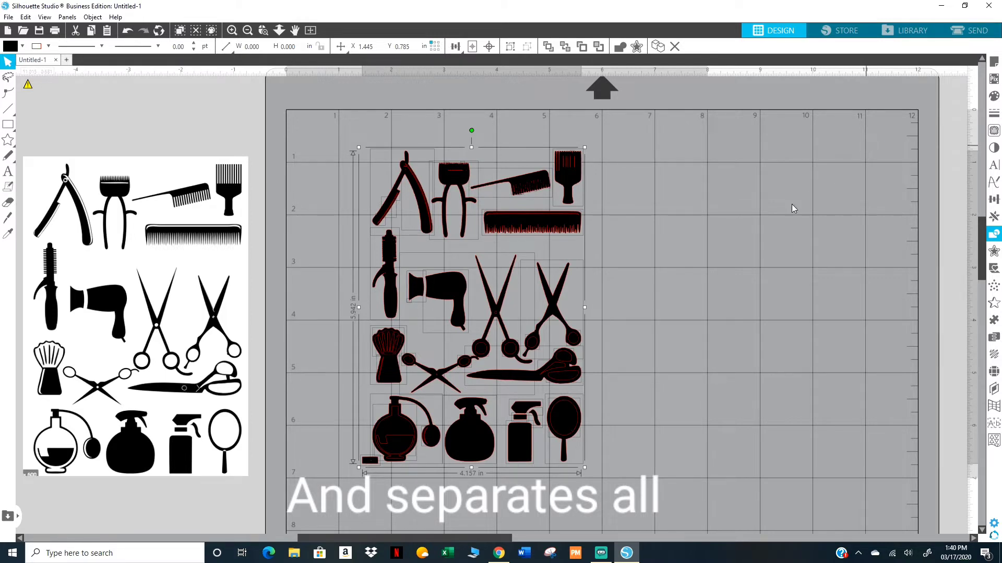
# Move the scissors and long shears toward the right side of the mat.
pyautogui.click(592, 337)
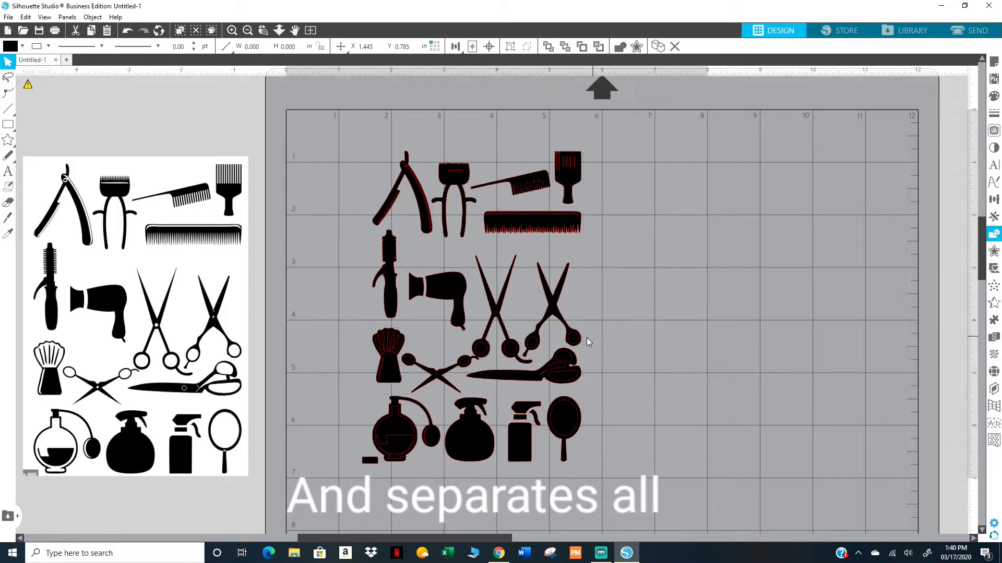
pyautogui.moveTo(572, 339); pyautogui.dragTo(659, 340)
pyautogui.moveTo(500, 308); pyautogui.dragTo(792, 217)
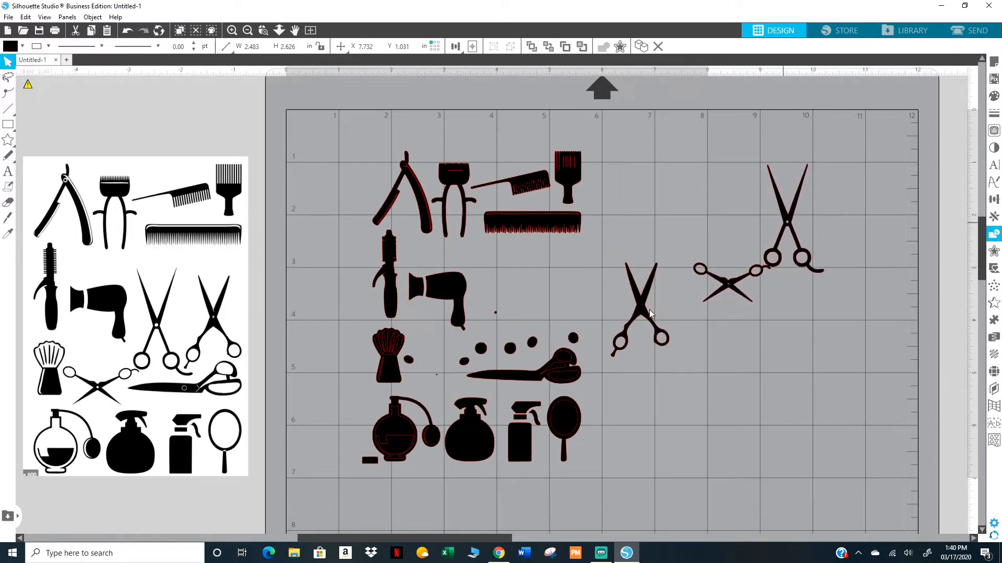
pyautogui.moveTo(517, 360); pyautogui.dragTo(768, 392)
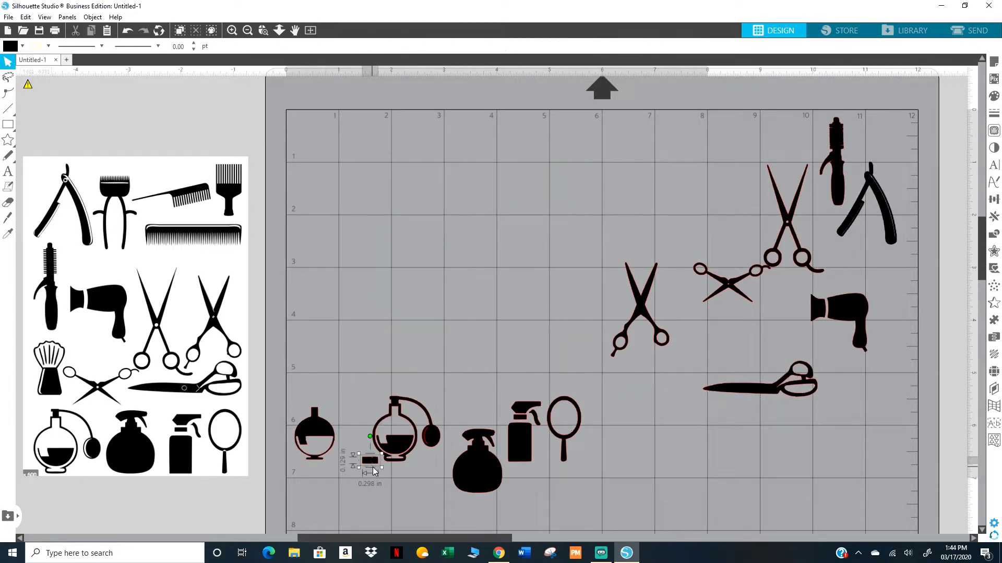
# Delete the small rectangle, the small bottle and the soap bottle.
pyautogui.click(374, 467)
pyautogui.press('Delete')
pyautogui.moveTo(286, 403); pyautogui.dragTo(338, 493)
pyautogui.press('Delete')
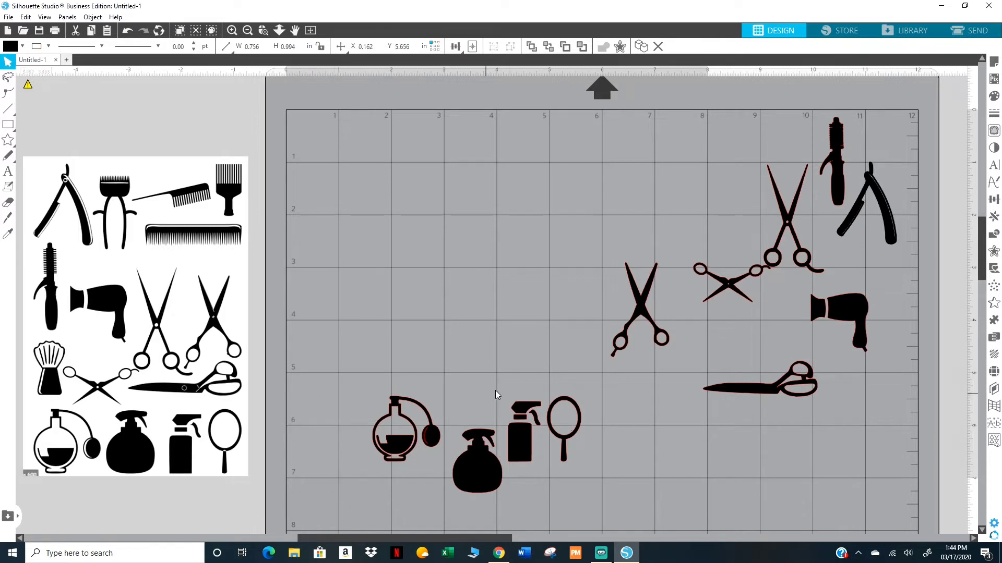
pyautogui.moveTo(461, 493); pyautogui.dragTo(462, 493)
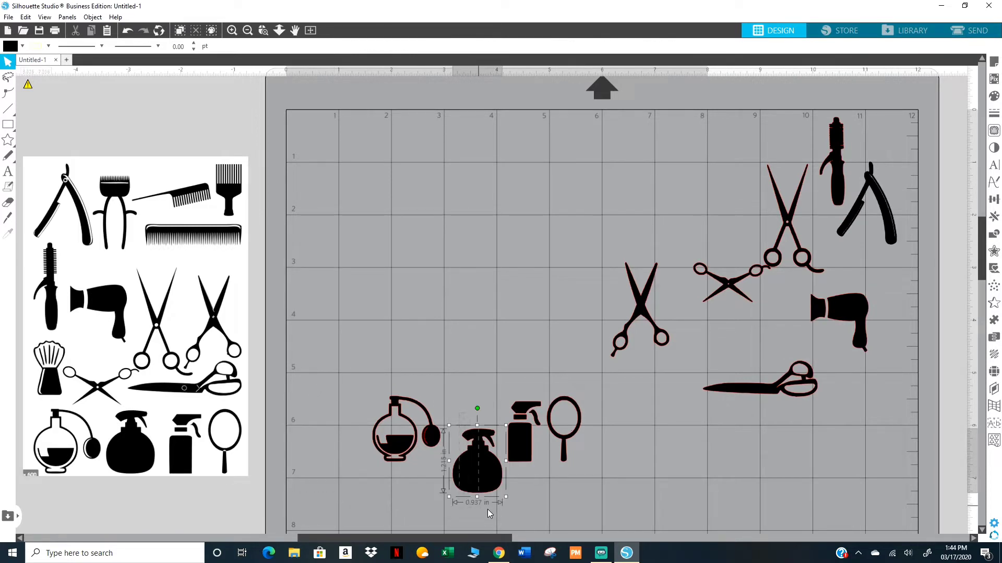
pyautogui.press('Delete')
# Group the spray bottle, move it up near the scissors, and reposition the scissors.
pyautogui.click(520, 439)
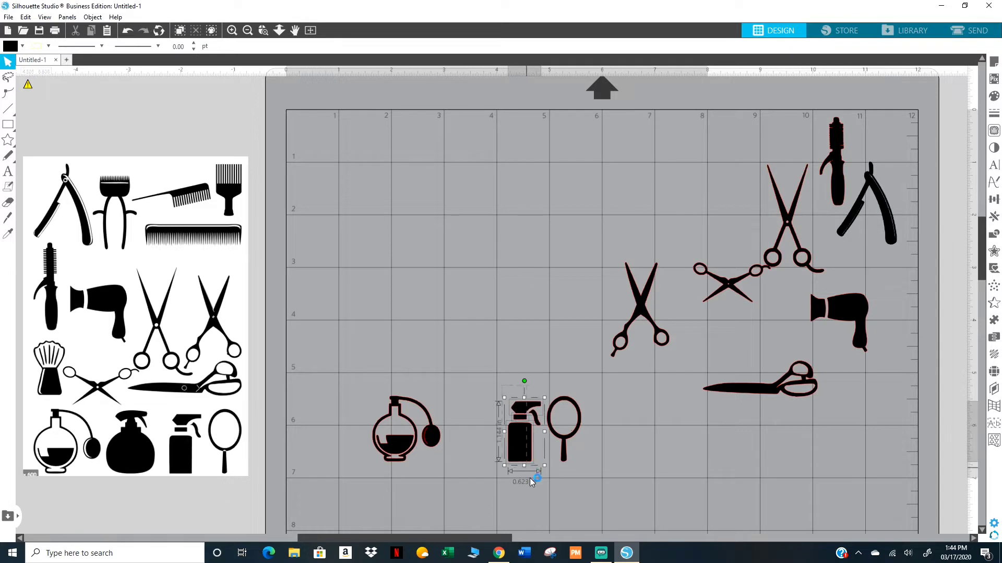
pyautogui.rightClick(524, 454)
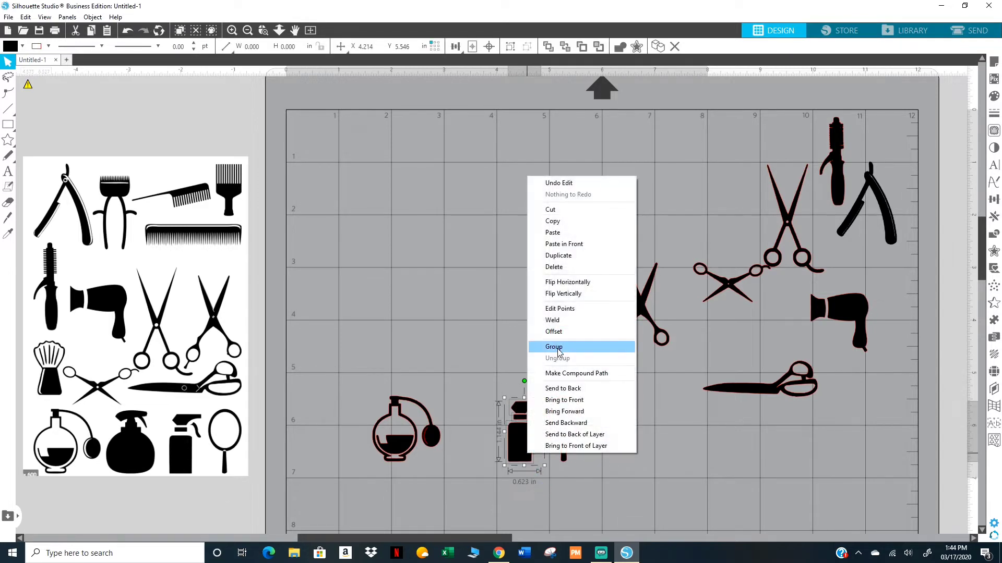
pyautogui.click(581, 346)
pyautogui.moveTo(530, 436)
pyautogui.mouseDown()
pyautogui.moveTo(619, 339)
pyautogui.moveTo(696, 205)
pyautogui.mouseUp()
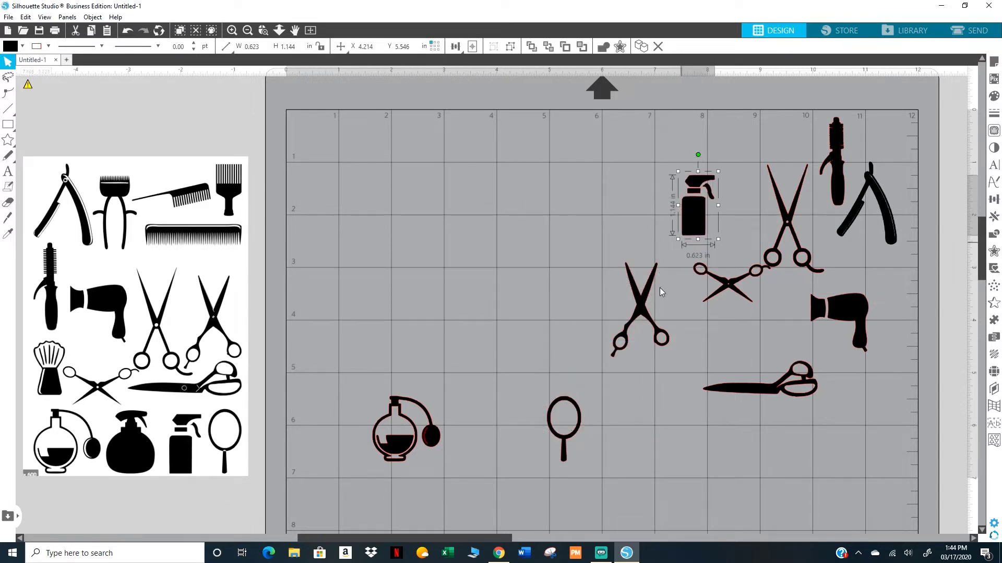
pyautogui.click(685, 309)
pyautogui.moveTo(642, 305); pyautogui.dragTo(681, 299)
pyautogui.moveTo(767, 268); pyautogui.dragTo(487, 302)
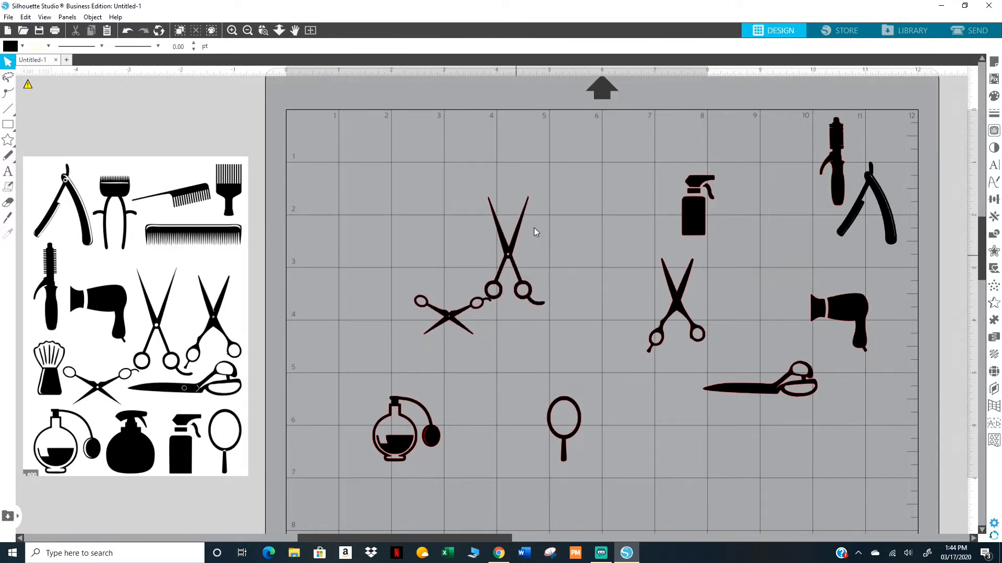
# Enlarge the joined scissors to 4.792 in wide and move them left and down.
pyautogui.click(529, 204)
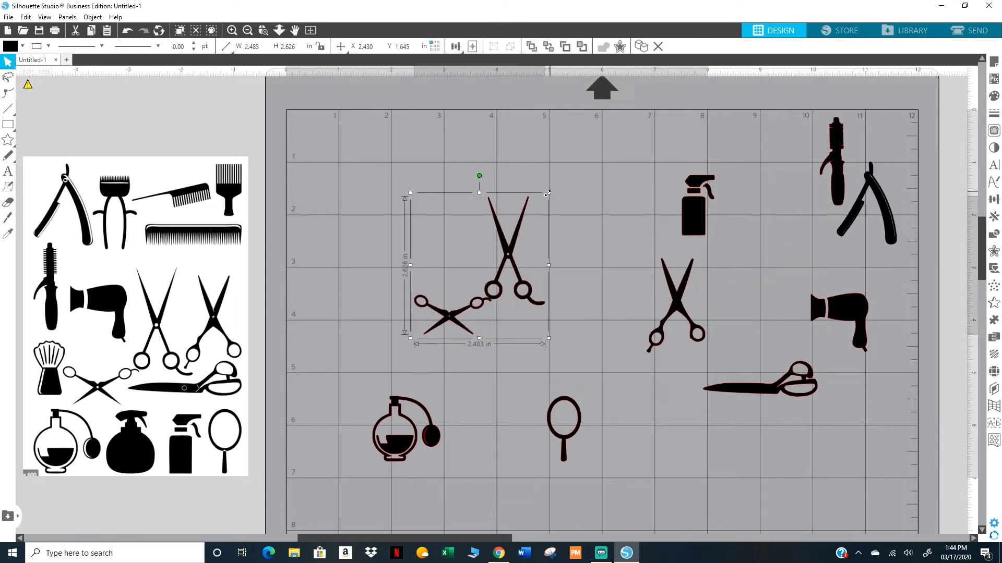
pyautogui.moveTo(549, 191); pyautogui.dragTo(670, 64)
pyautogui.moveTo(555, 264); pyautogui.dragTo(495, 290)
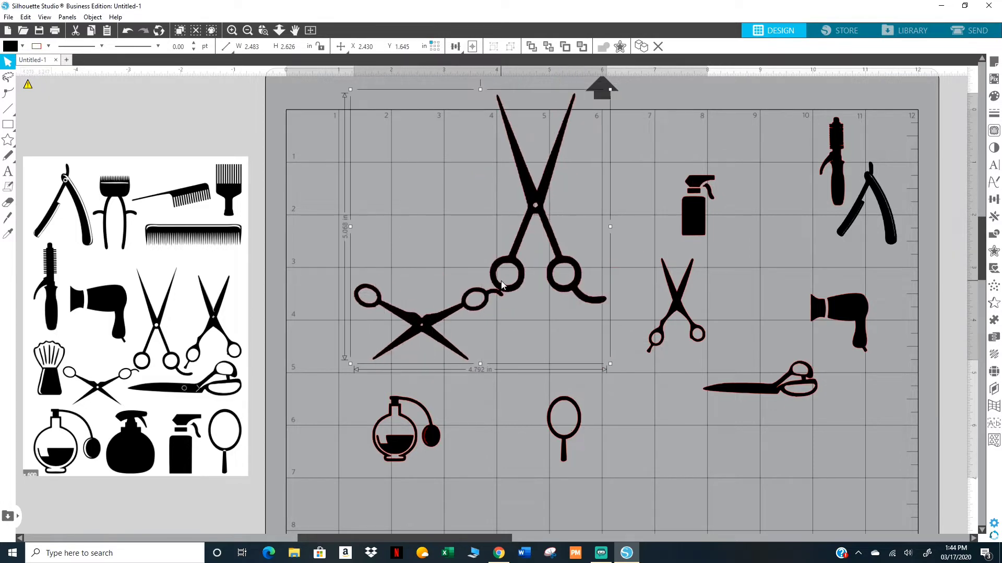
# Slice across the scissors with the Knife tool, then move the crossed and large scissors into the row.
pyautogui.click(8, 218)
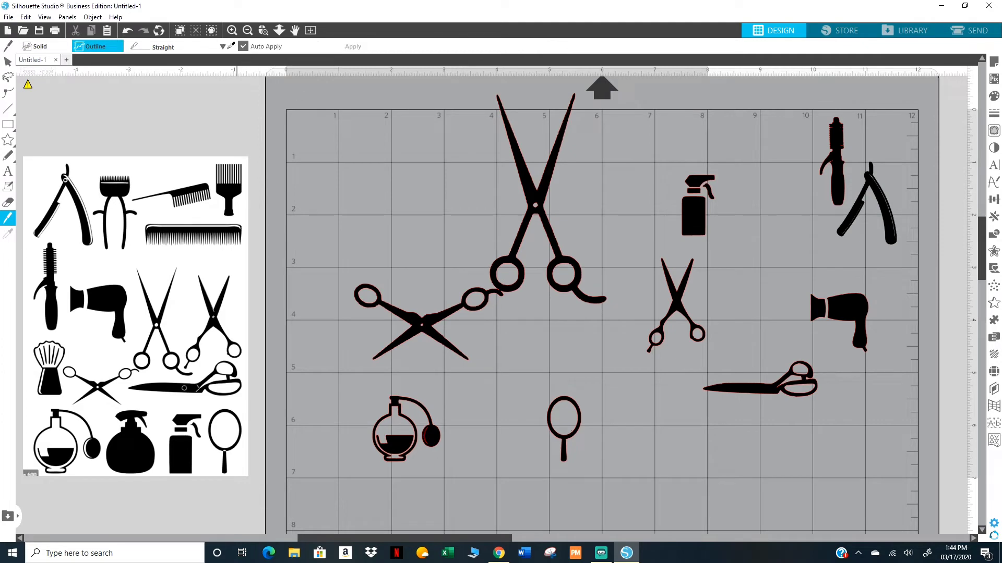
pyautogui.click(231, 32)
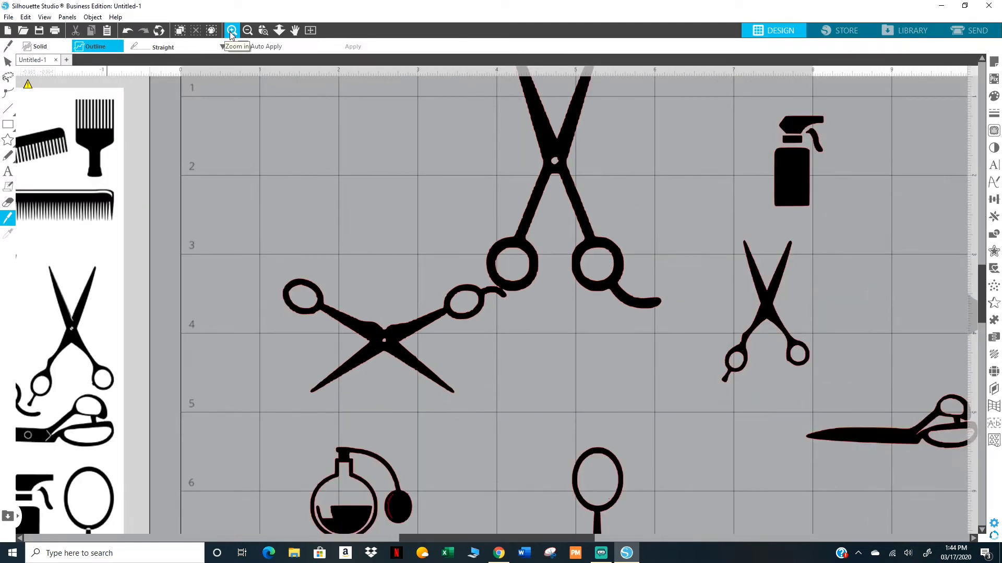
pyautogui.click(231, 31)
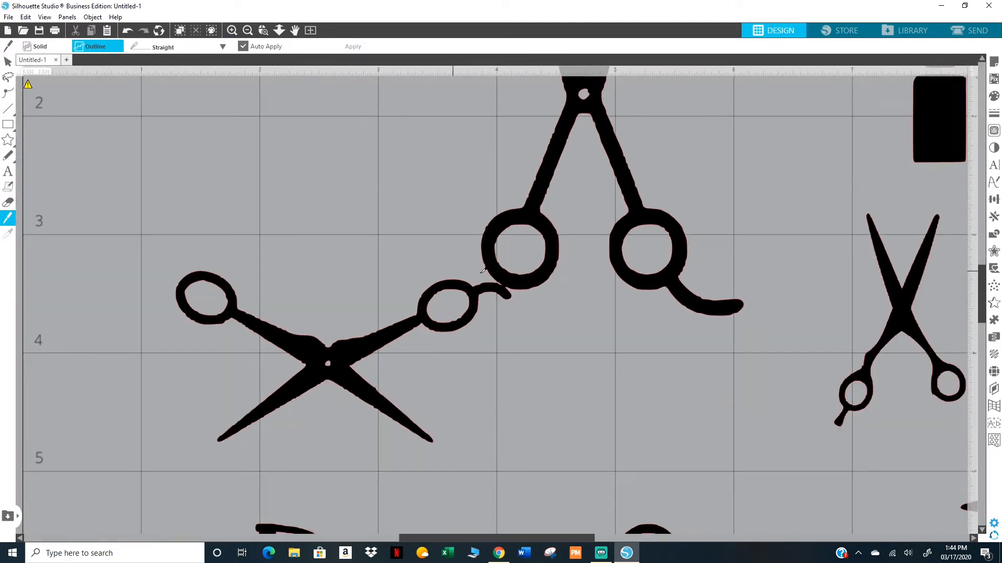
pyautogui.moveTo(476, 270); pyautogui.dragTo(575, 324)
pyautogui.click(248, 30)
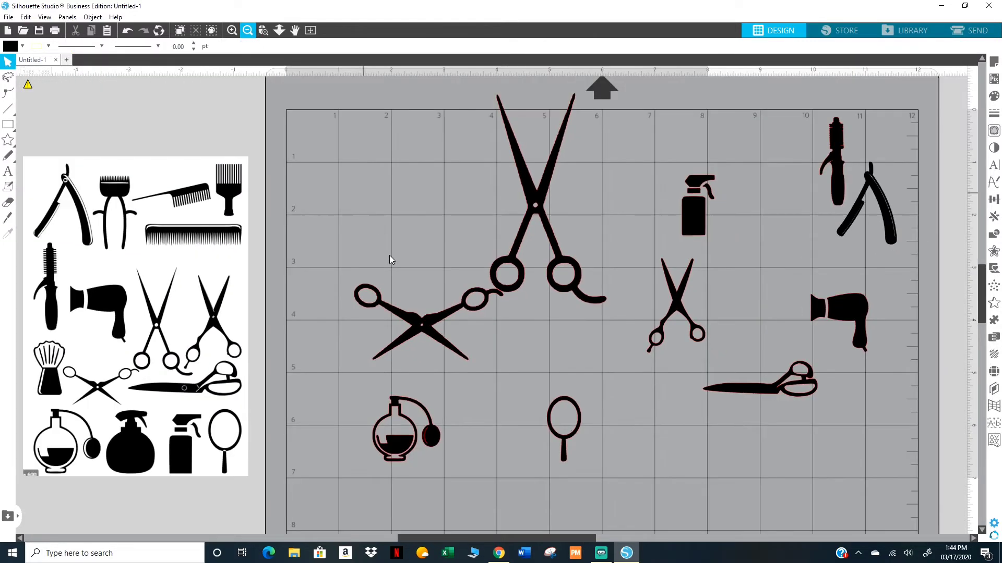
pyautogui.moveTo(423, 324); pyautogui.dragTo(778, 468)
pyautogui.moveTo(534, 228); pyautogui.dragTo(552, 304)
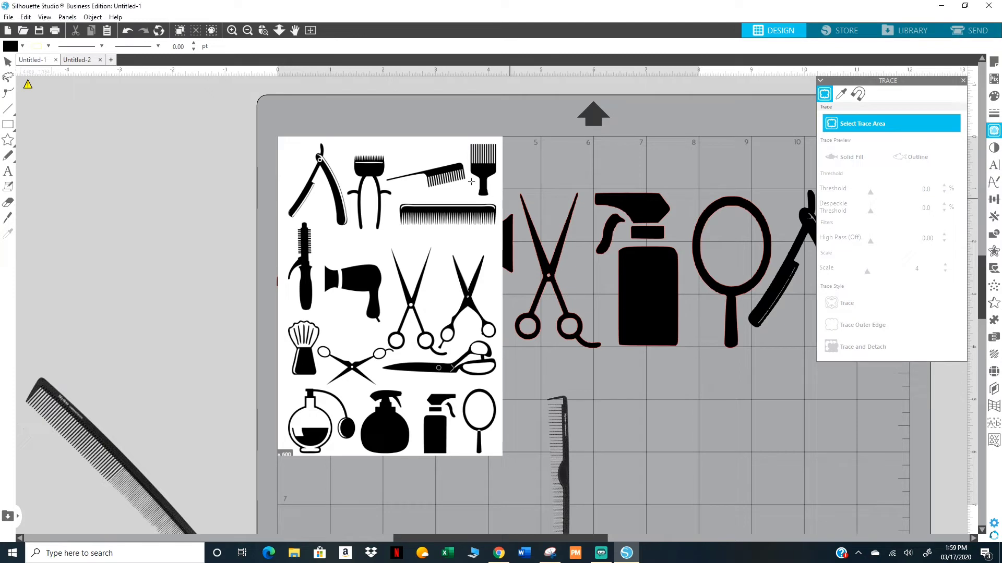
# Box the comb and pick as the trace area and raise the threshold to 53.
pyautogui.moveTo(510, 199)
pyautogui.mouseDown()
pyautogui.moveTo(397, 157)
pyautogui.moveTo(380, 131)
pyautogui.mouseUp()
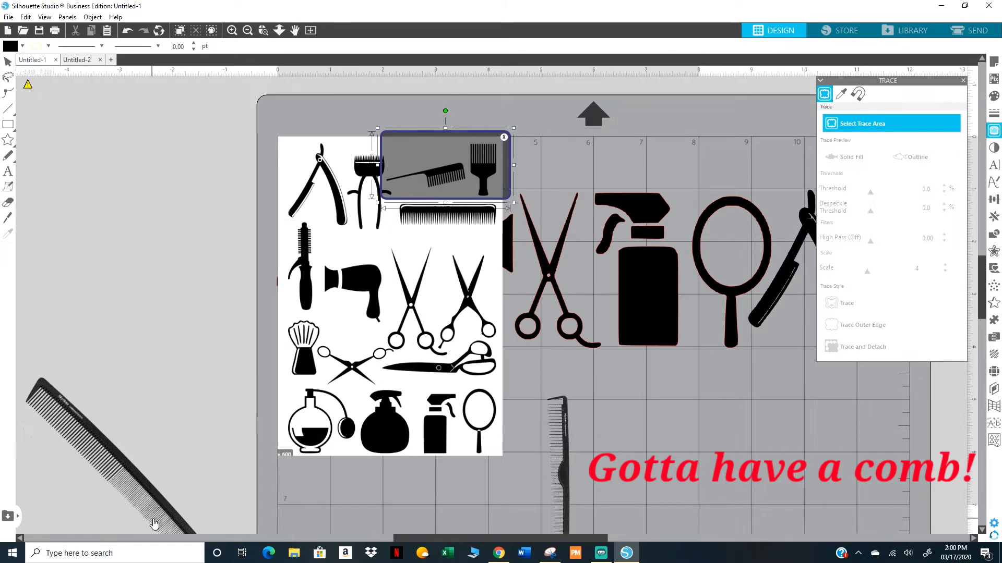
pyautogui.press('Escape')
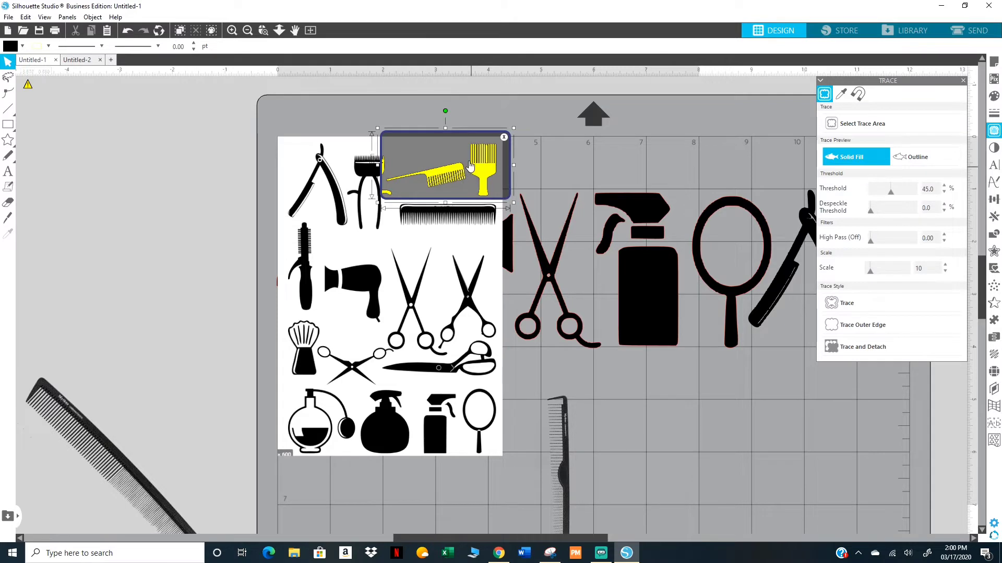
pyautogui.click(944, 185)
pyautogui.click(944, 185)
pyautogui.click(943, 185)
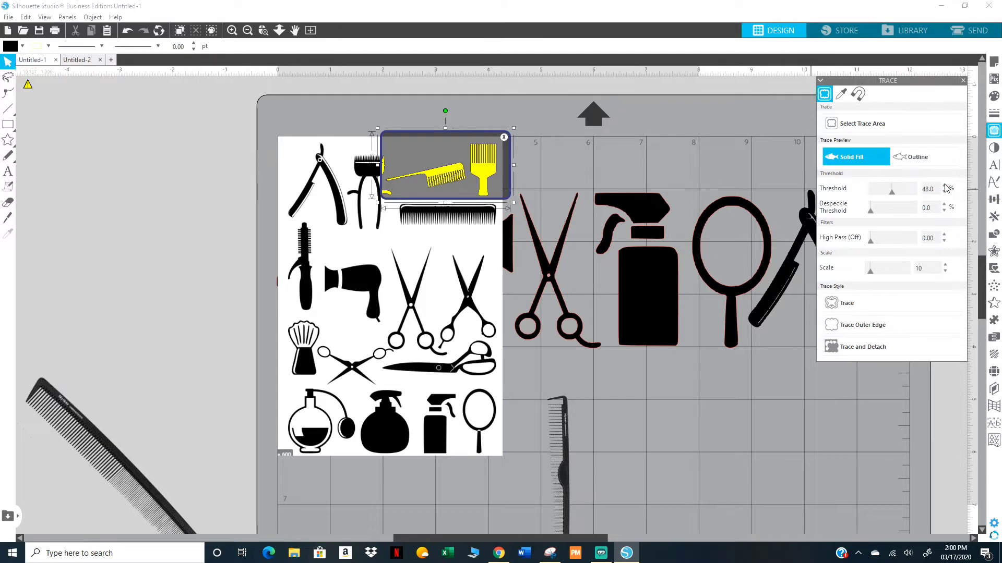
pyautogui.click(945, 186)
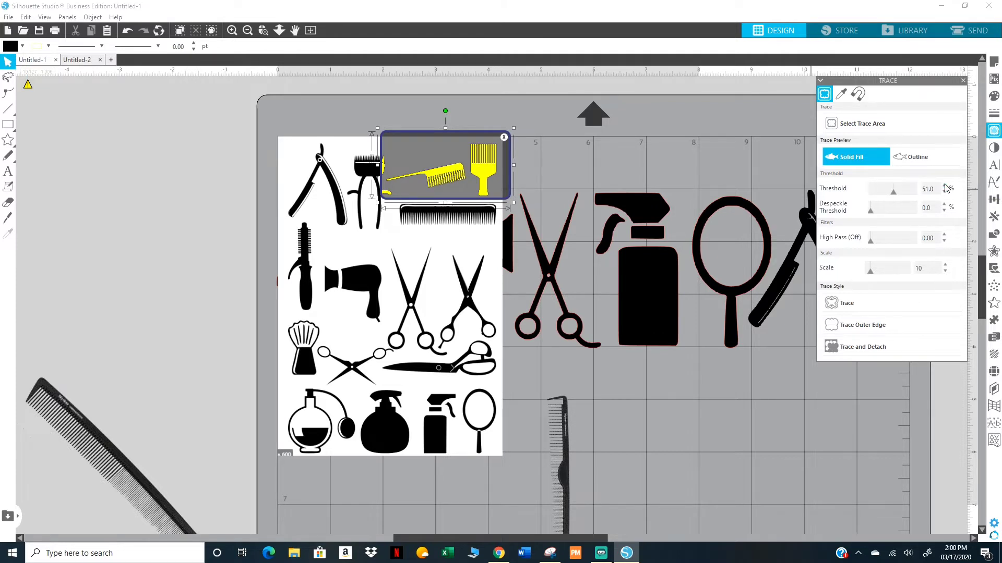
pyautogui.click(945, 186)
# Trace the comb and pick, release the compound path, and delete the stray traced pieces.
pyautogui.click(841, 304)
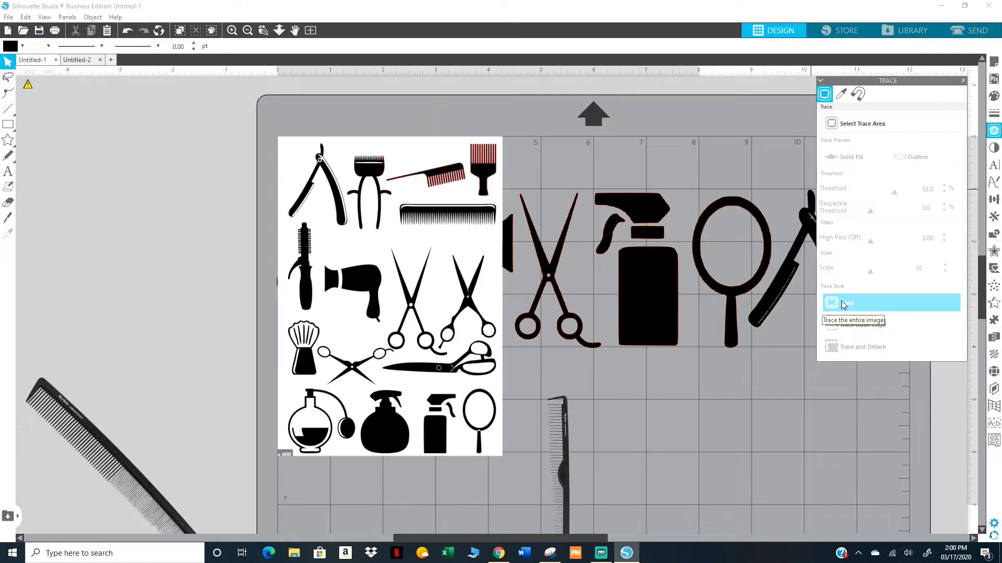
pyautogui.moveTo(316, 158); pyautogui.dragTo(60, 161)
pyautogui.click(384, 166)
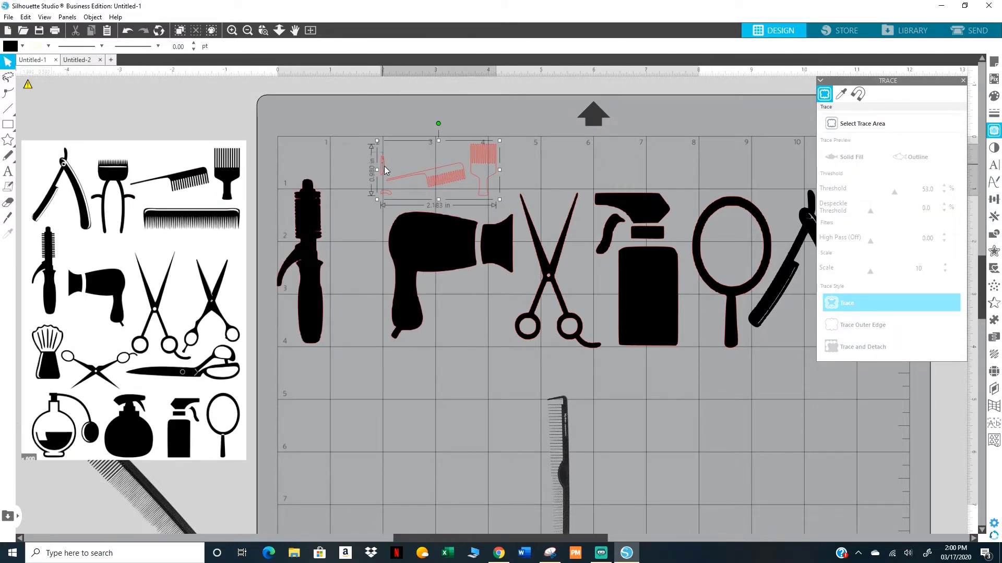
pyautogui.rightClick(486, 164)
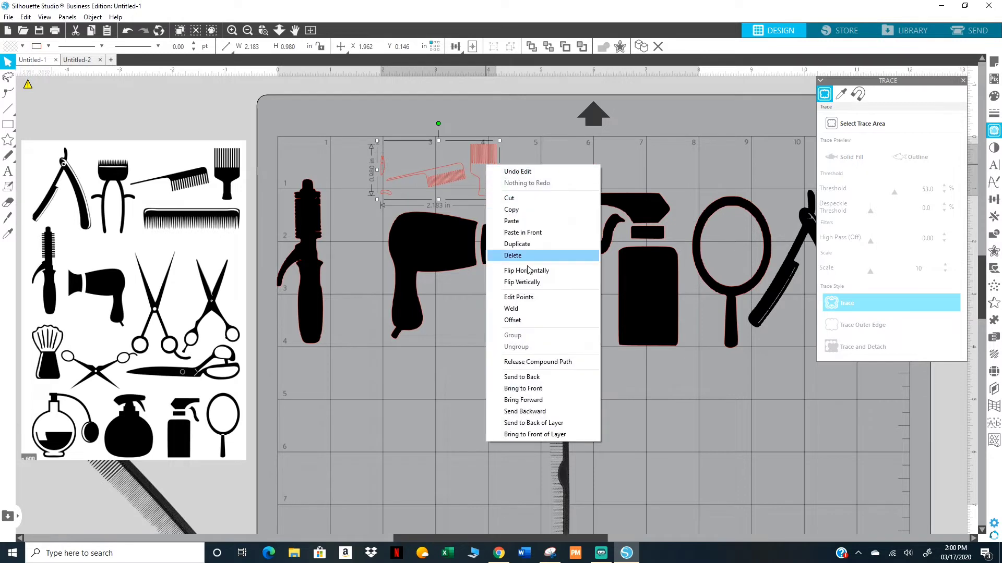
pyautogui.click(528, 365)
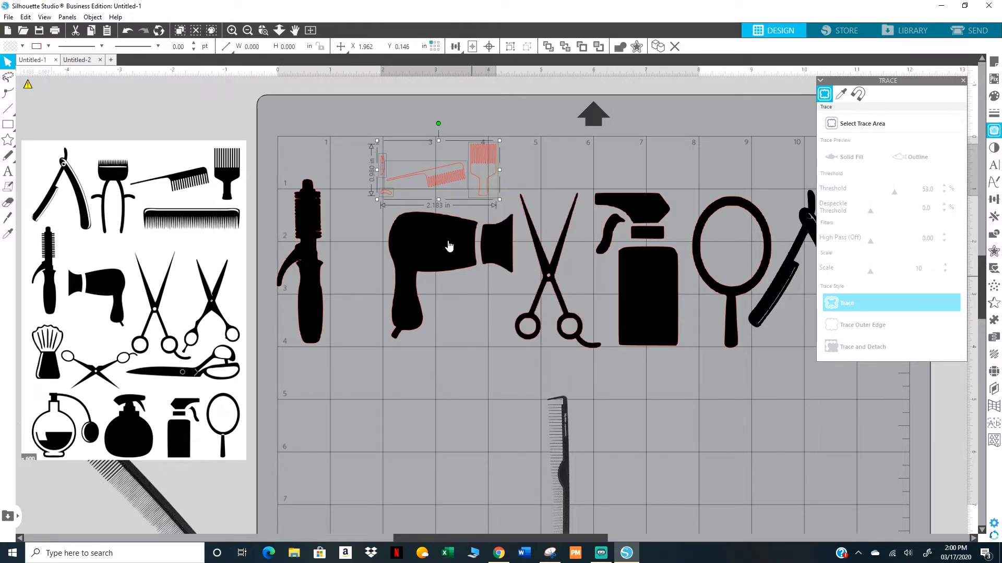
pyautogui.click(380, 177)
pyautogui.moveTo(441, 174); pyautogui.dragTo(449, 119)
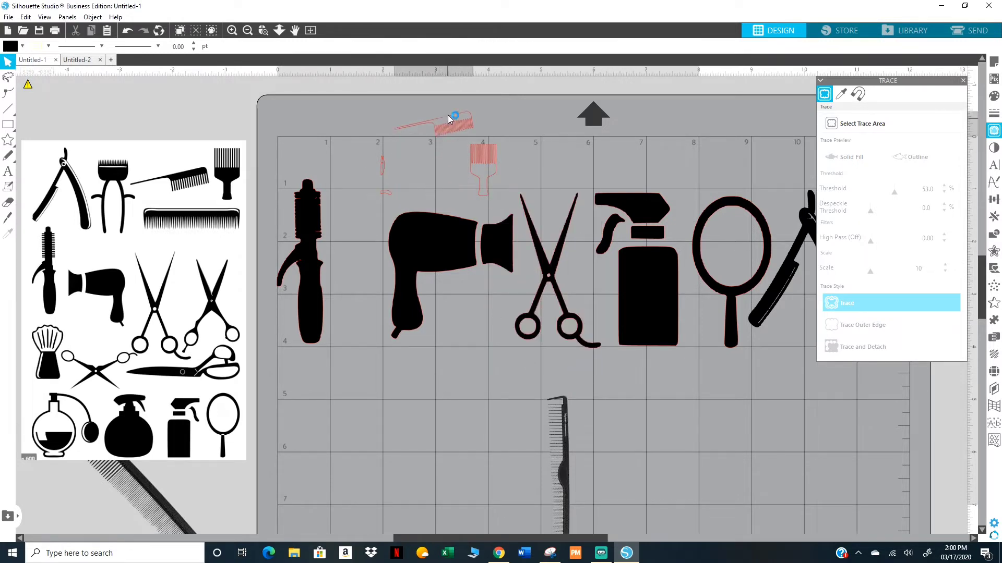
pyautogui.moveTo(378, 146)
pyautogui.mouseDown()
pyautogui.moveTo(381, 182)
pyautogui.moveTo(395, 194)
pyautogui.mouseUp()
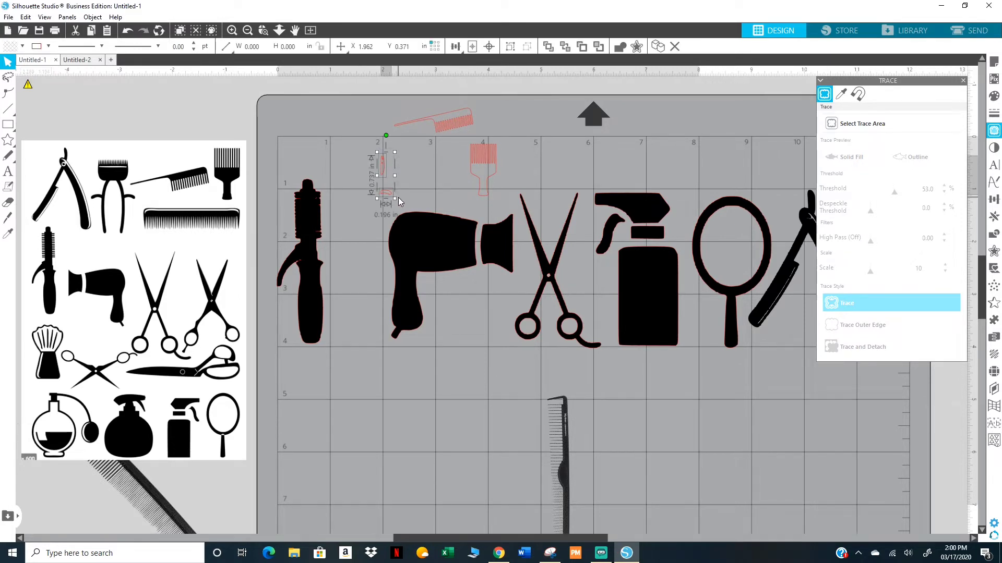
pyautogui.press('Delete')
# Give the comb and pick black fill and black lines, then delete the clip-art sheet.
pyautogui.click(466, 151)
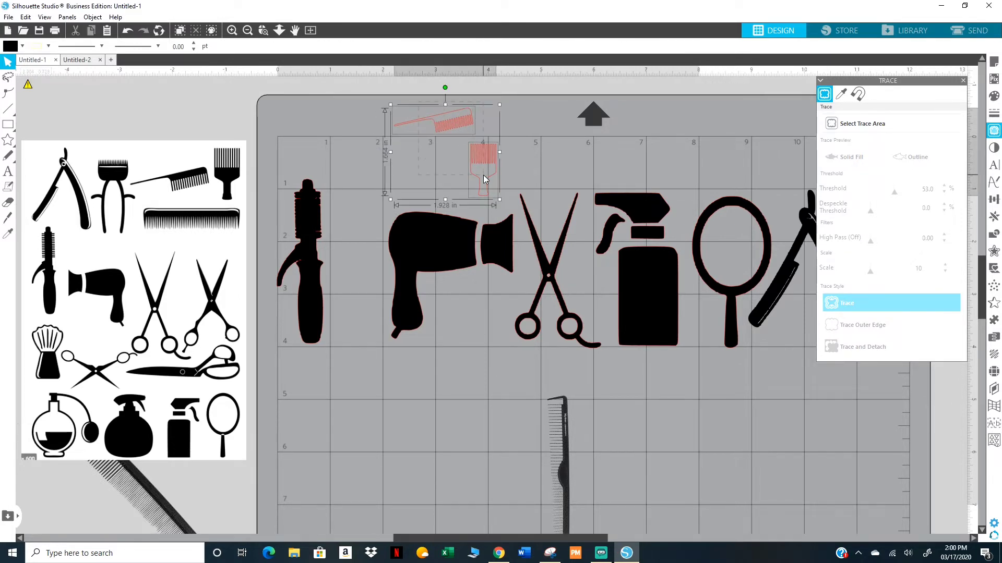
pyautogui.click(994, 96)
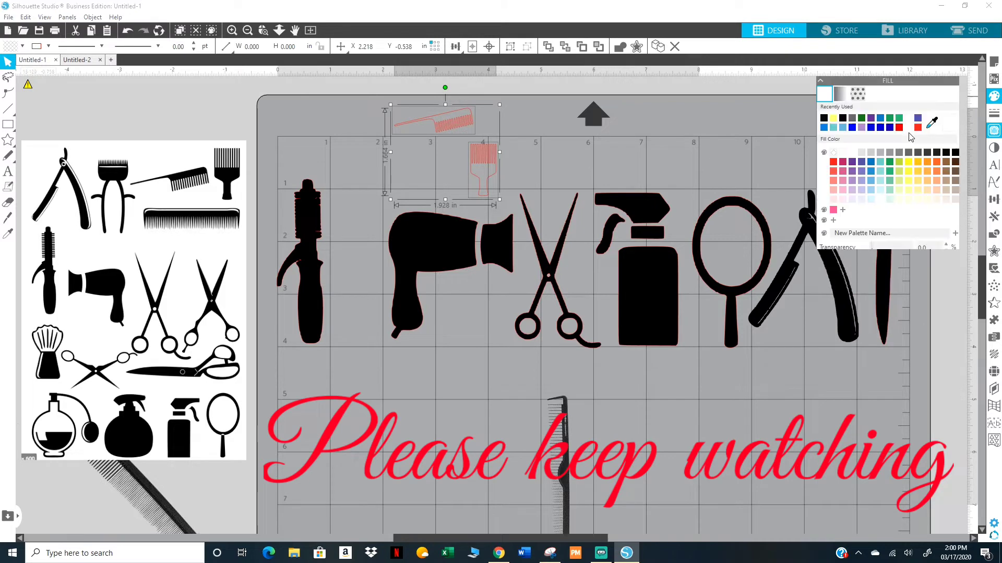
pyautogui.click(955, 152)
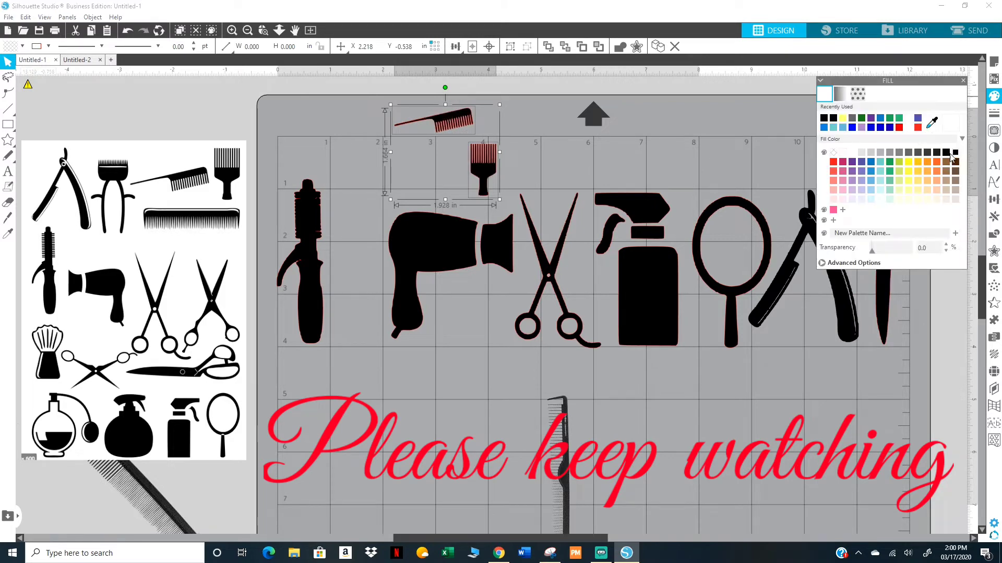
pyautogui.click(49, 47)
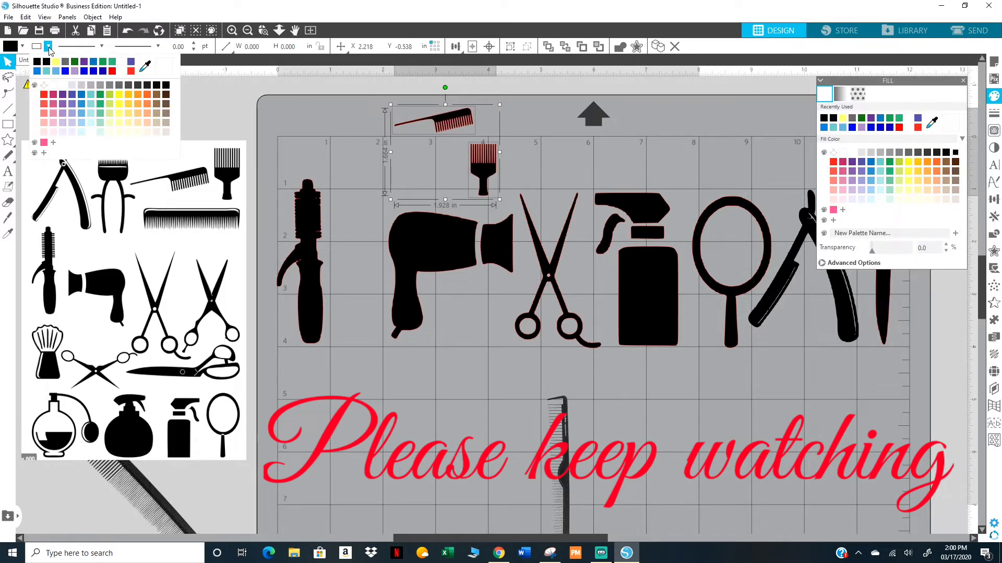
pyautogui.click(165, 87)
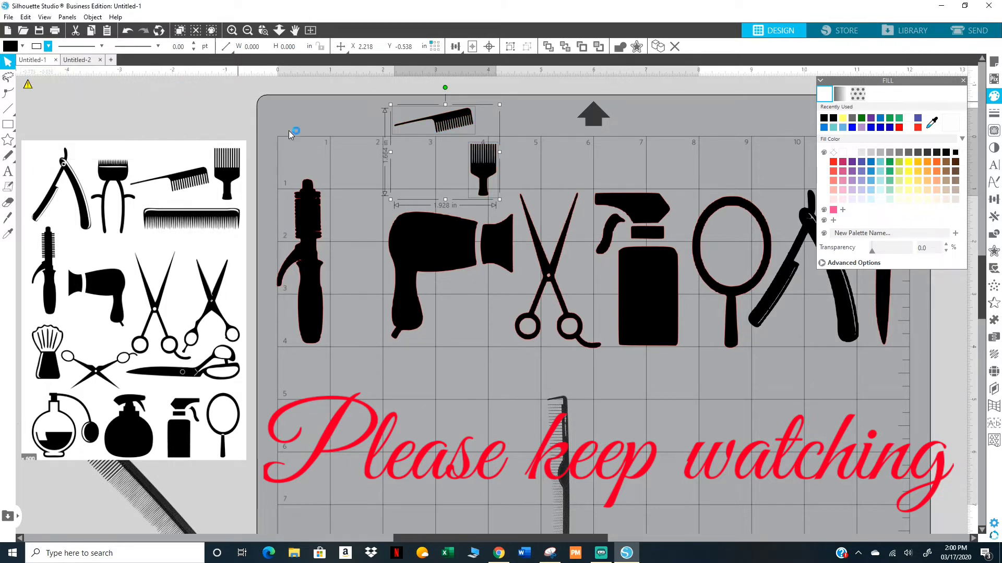
pyautogui.click(189, 235)
pyautogui.press('Delete')
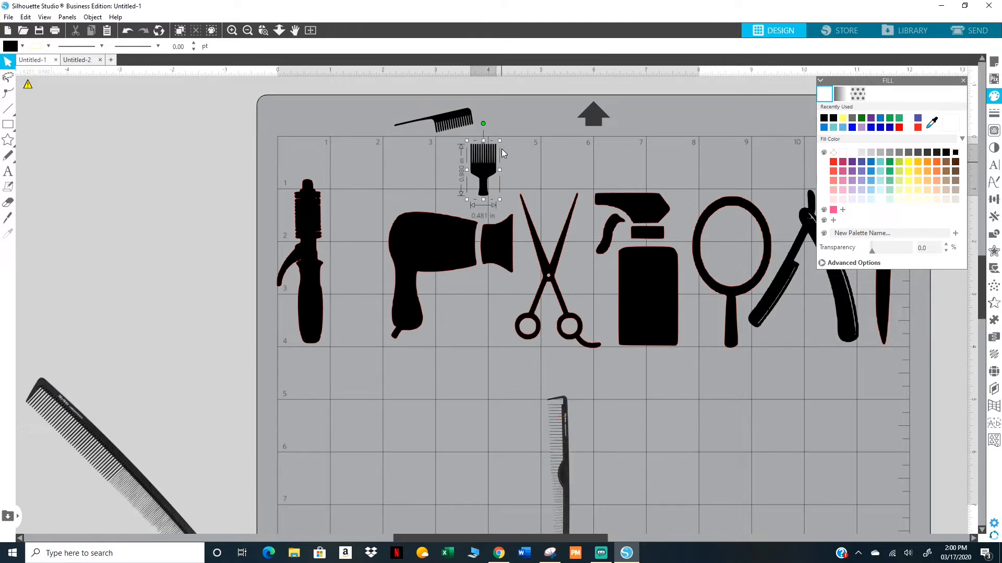
# Enlarge the pick and place it beside the round brush.
pyautogui.click(499, 143)
pyautogui.moveTo(498, 142); pyautogui.dragTo(601, 101)
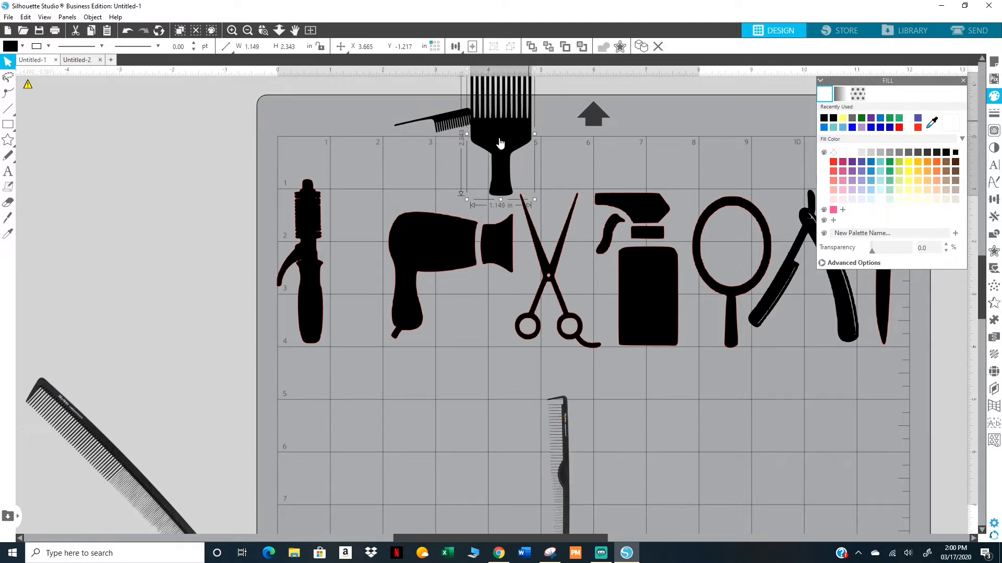
pyautogui.moveTo(492, 151)
pyautogui.mouseDown()
pyautogui.moveTo(356, 242)
pyautogui.moveTo(353, 280)
pyautogui.moveTo(443, 336)
pyautogui.moveTo(436, 375)
pyautogui.moveTo(377, 372)
pyautogui.moveTo(335, 416)
pyautogui.mouseUp()
# Enlarge the comb, rotate it upright, and fit it beside the curling iron.
pyautogui.click(438, 120)
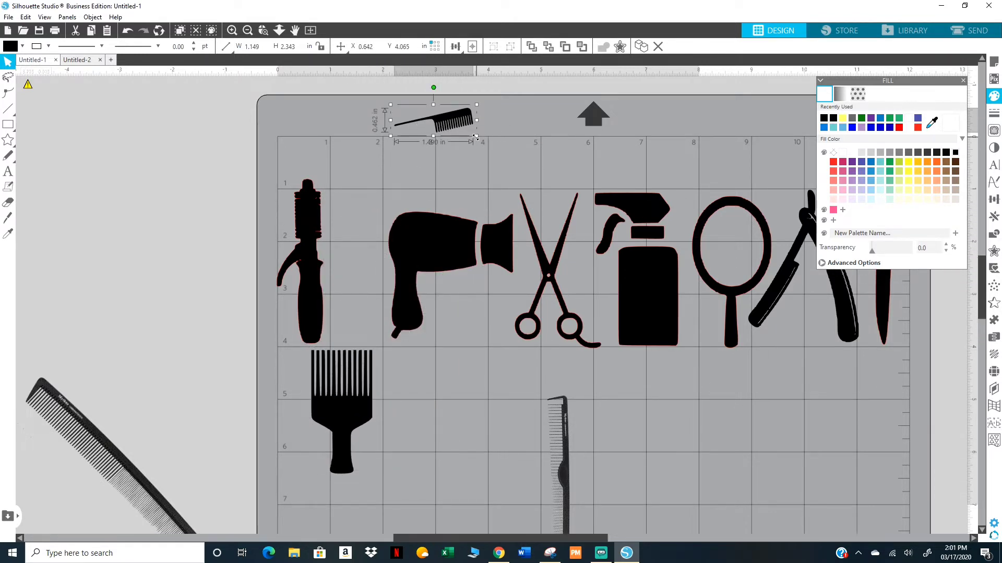
pyautogui.moveTo(477, 136); pyautogui.dragTo(619, 202)
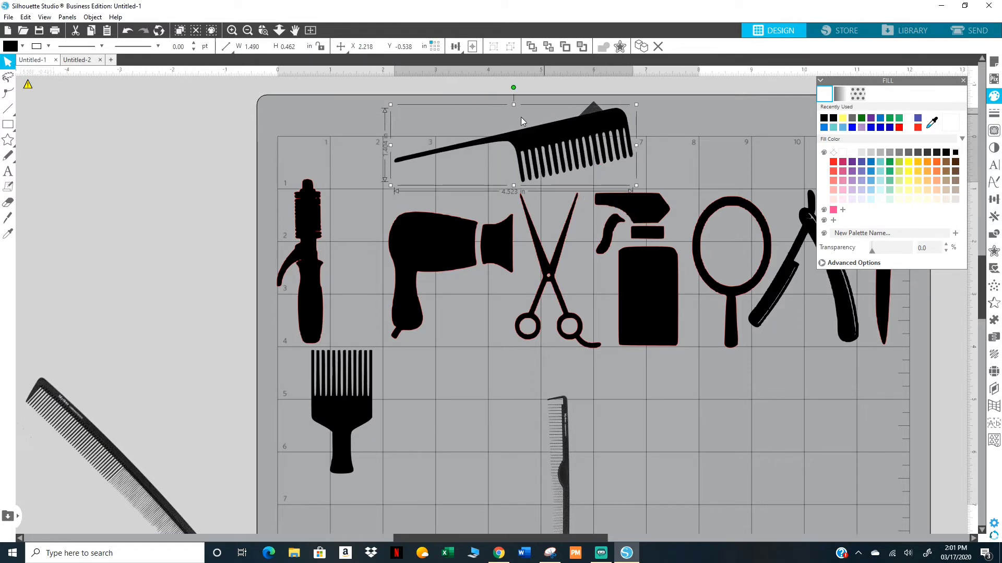
pyautogui.moveTo(545, 140); pyautogui.dragTo(392, 191)
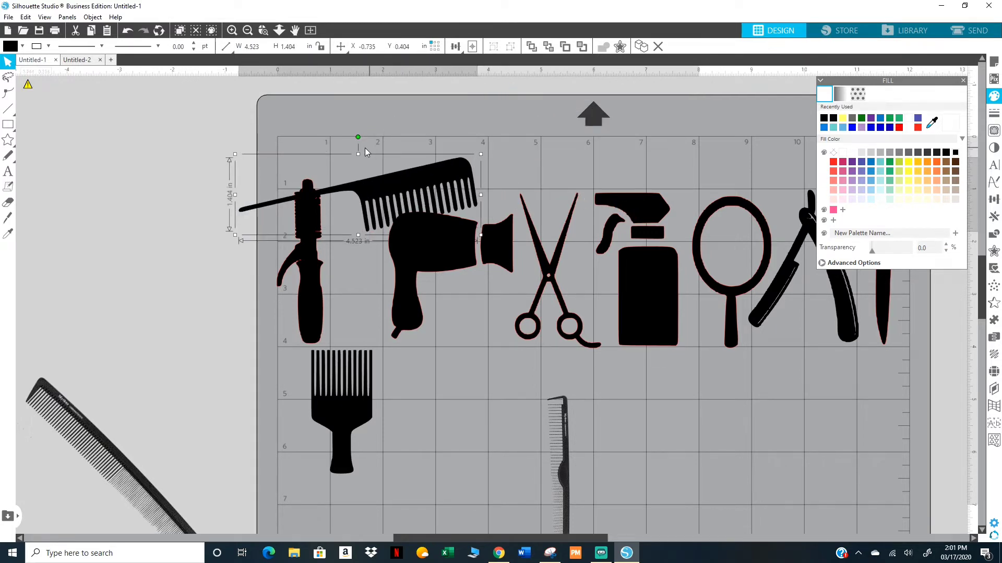
pyautogui.moveTo(357, 136); pyautogui.dragTo(239, 165)
pyautogui.moveTo(421, 93); pyautogui.dragTo(395, 134)
pyautogui.moveTo(360, 168); pyautogui.dragTo(369, 200)
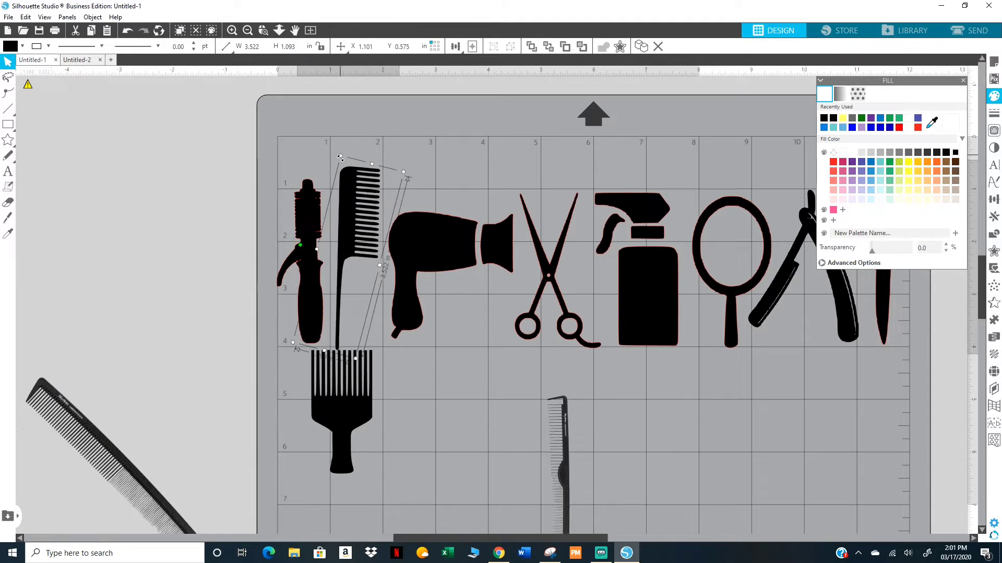
pyautogui.moveTo(340, 154); pyautogui.dragTo(341, 176)
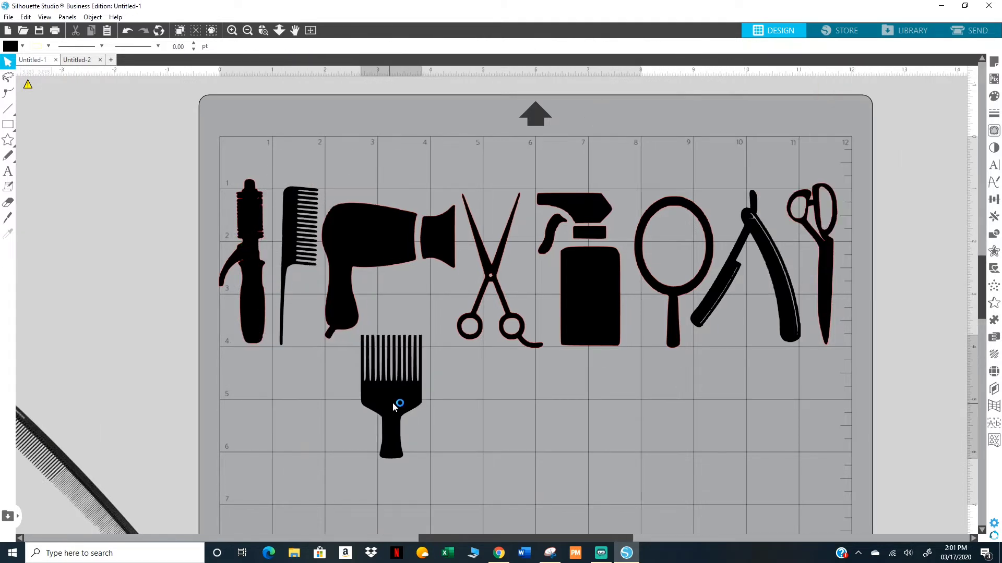
# Move the pick comb off the mat to the left and clear the selection.
pyautogui.moveTo(398, 409)
pyautogui.mouseDown()
pyautogui.moveTo(418, 415)
pyautogui.moveTo(15, 271)
pyautogui.mouseUp()
pyautogui.moveTo(218, 170); pyautogui.dragTo(305, 245)
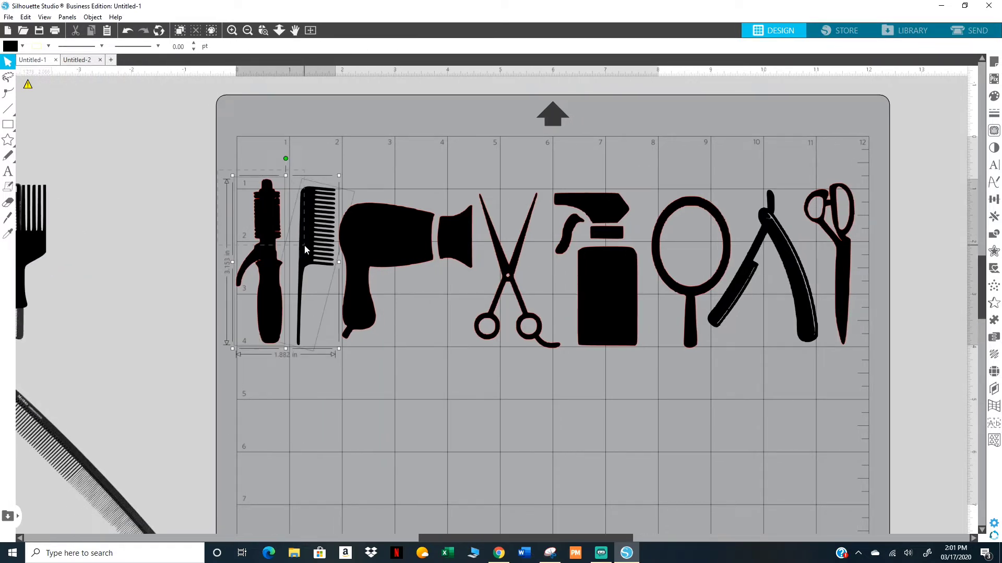
pyautogui.click(159, 285)
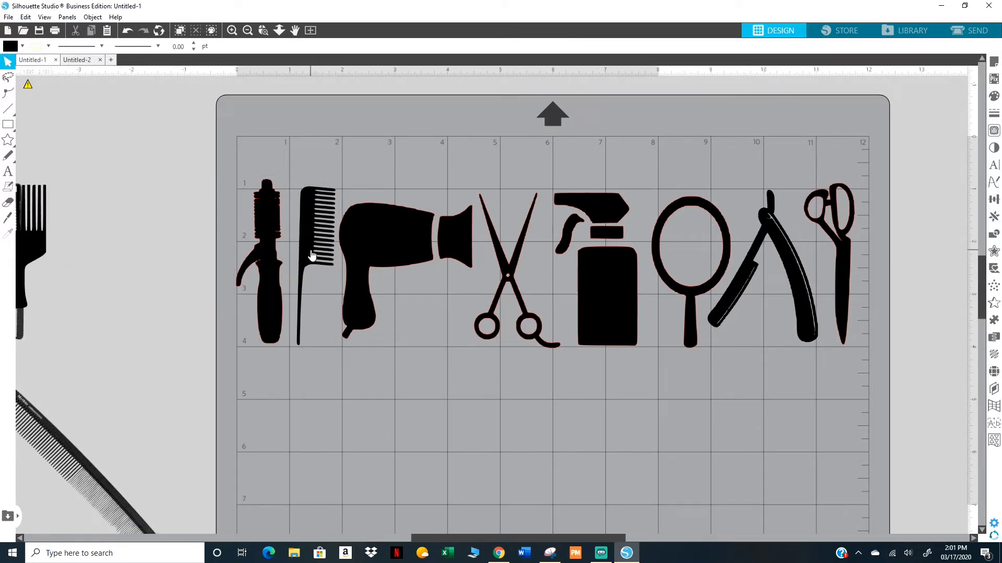
# Move the rat-tail comb below the row of salon tools.
pyautogui.click(307, 224)
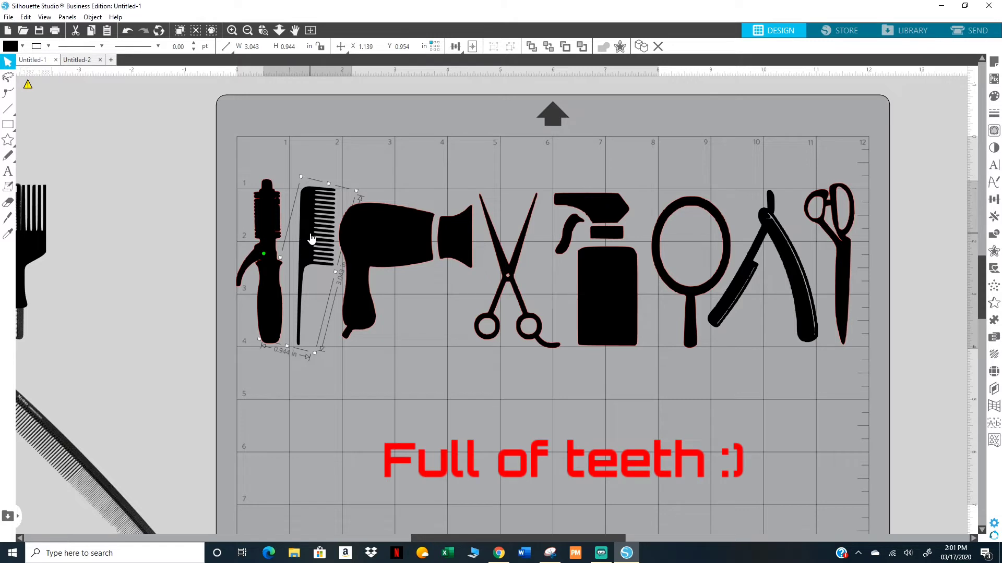
pyautogui.press('i')
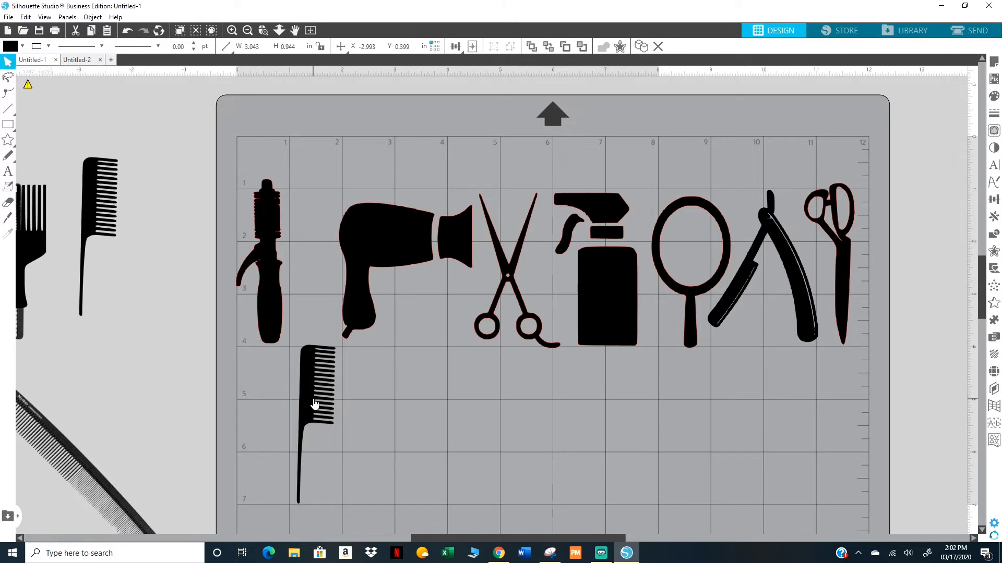
pyautogui.click(315, 405)
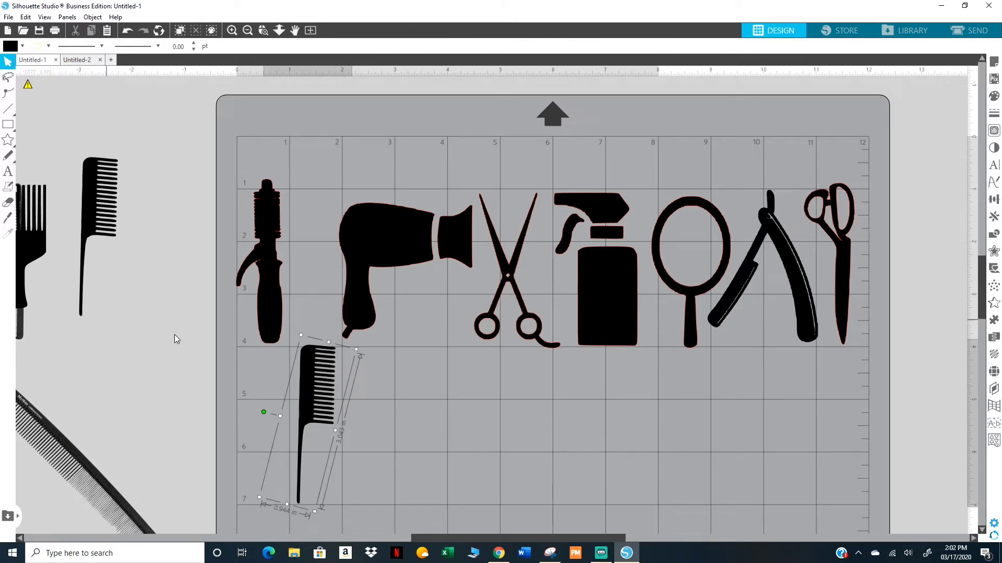
pyautogui.click(174, 336)
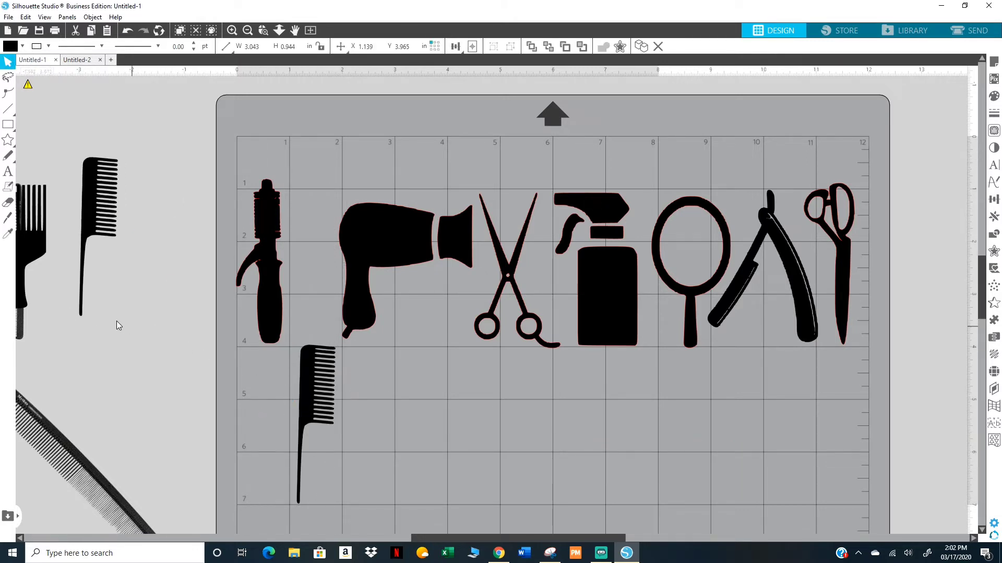
# Slice the rat-tail comb with the Knife tool where its teeth end, separating the tail.
pyautogui.click(8, 219)
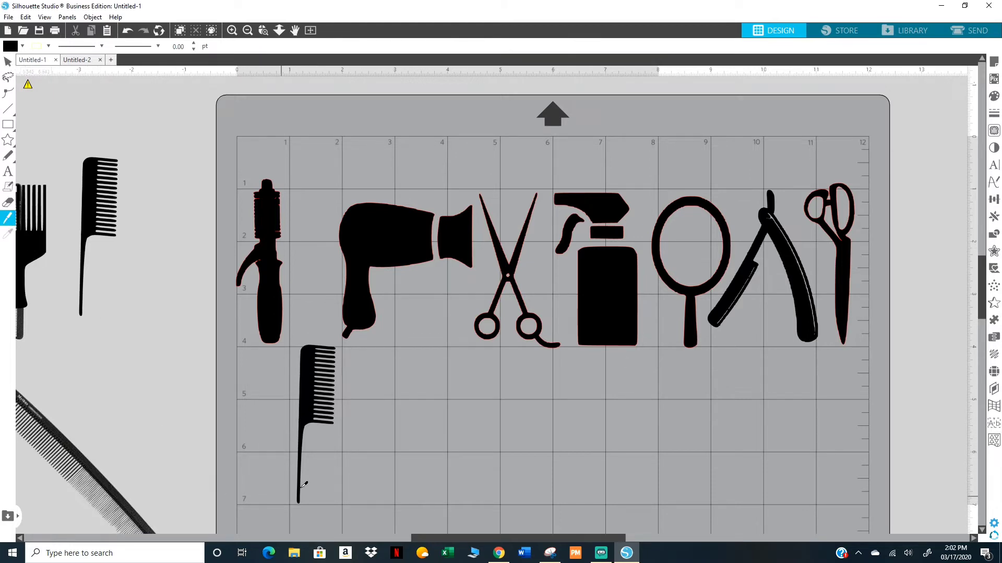
pyautogui.click(232, 29)
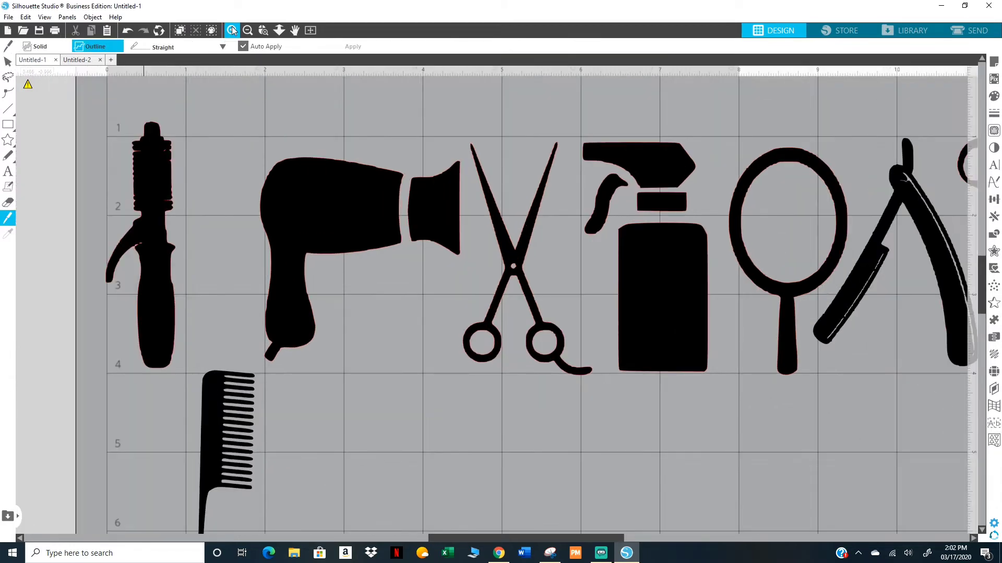
pyautogui.click(232, 30)
pyautogui.scroll(-3, 425, 367)
pyautogui.scroll(-2, 424, 367)
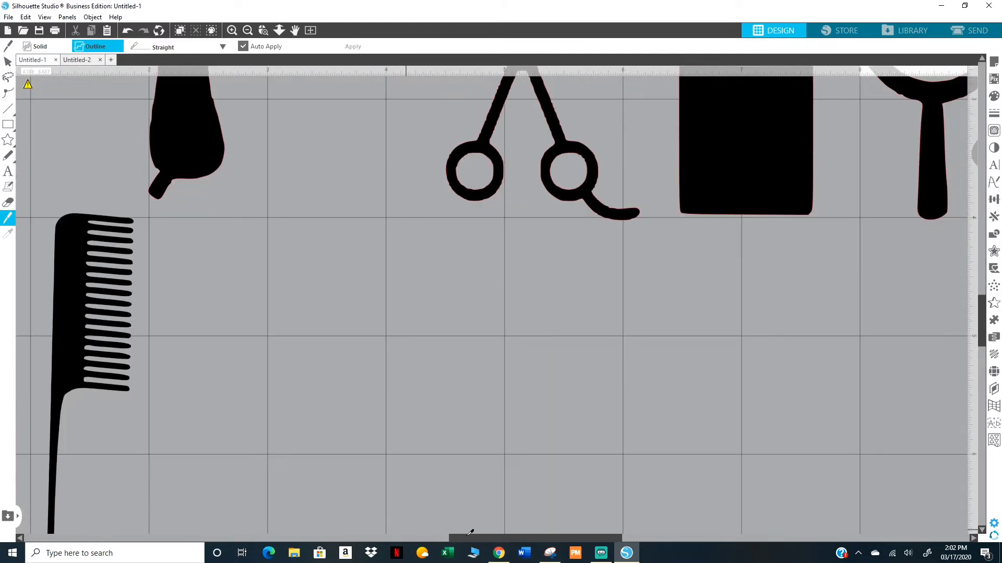
pyautogui.moveTo(466, 537); pyautogui.dragTo(376, 528)
pyautogui.scroll(-1, 384, 469)
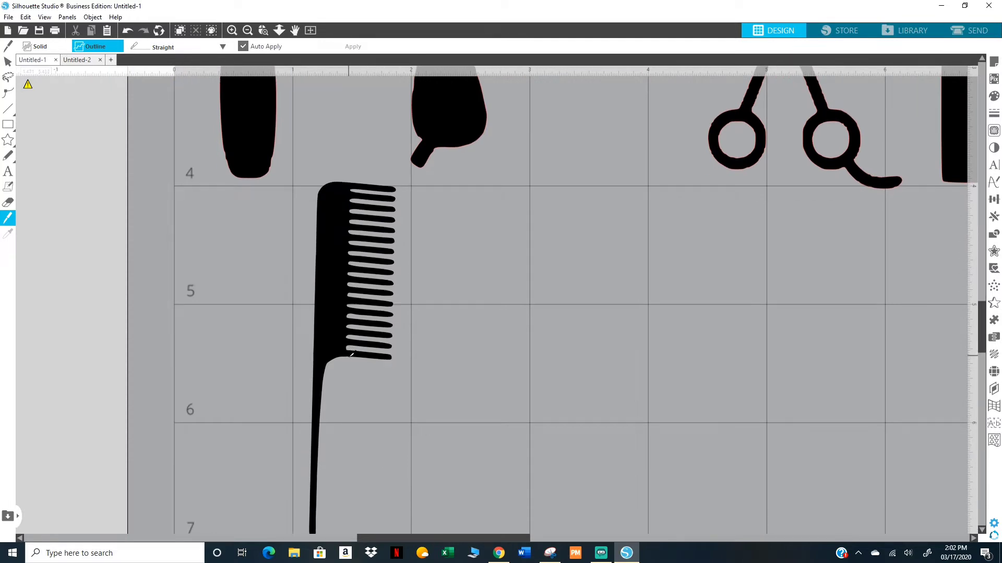
pyautogui.moveTo(351, 357); pyautogui.dragTo(237, 351)
# Delete the cut-off tail piece of the comb.
pyautogui.press('v')
pyautogui.click(320, 390)
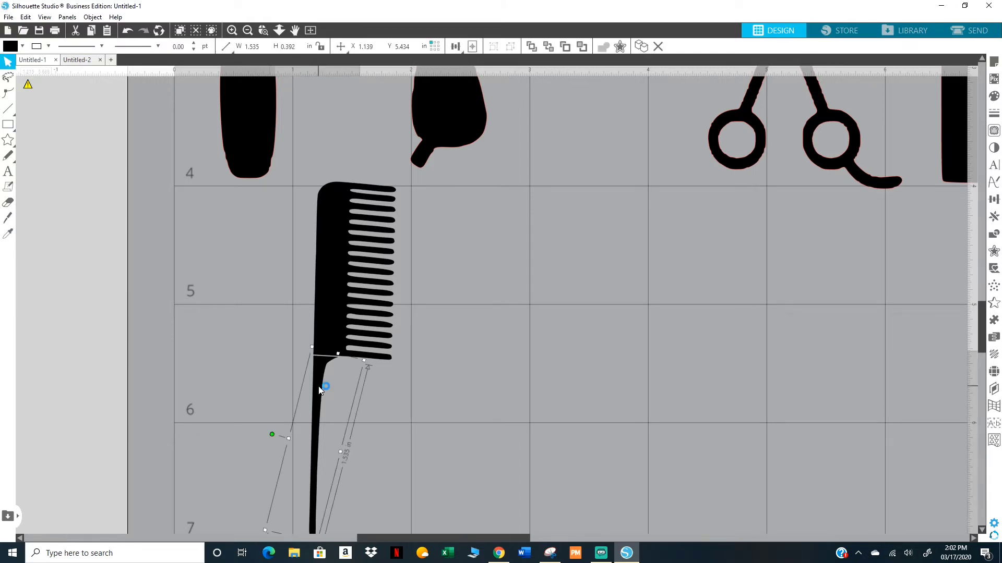
pyautogui.press('Delete')
# Duplicate the comb head, flip the copy vertically, and align it beneath the original.
pyautogui.click(321, 350)
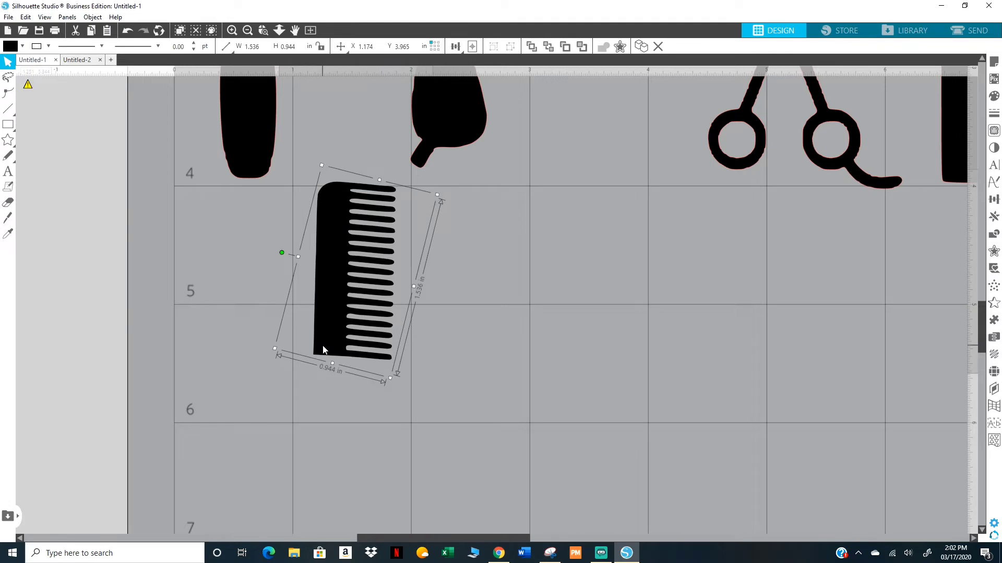
pyautogui.press('i')
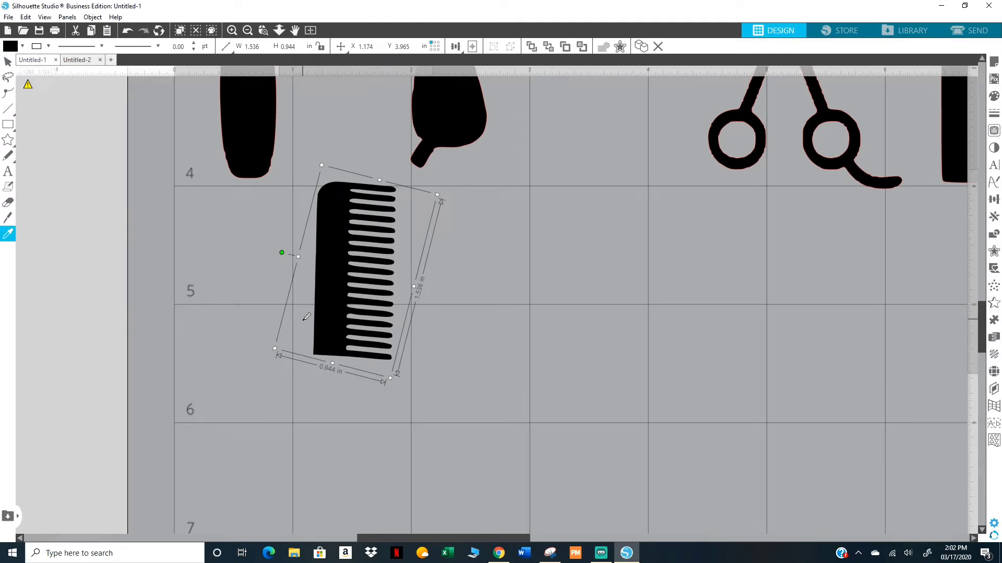
pyautogui.hotkey('ctrl', 'd')
pyautogui.press('v')
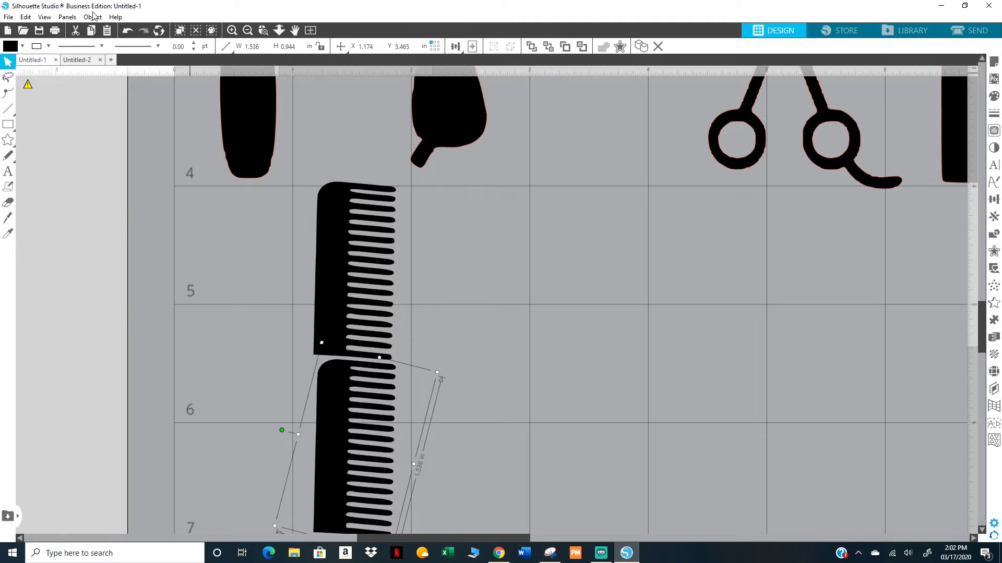
pyautogui.click(92, 17)
pyautogui.moveTo(111, 32)
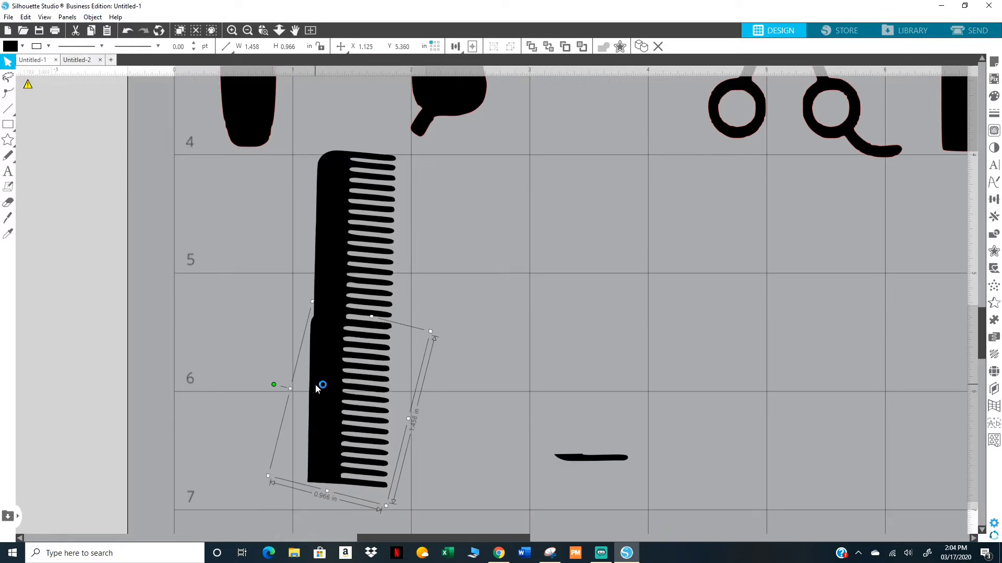
pyautogui.moveTo(315, 389); pyautogui.dragTo(293, 388)
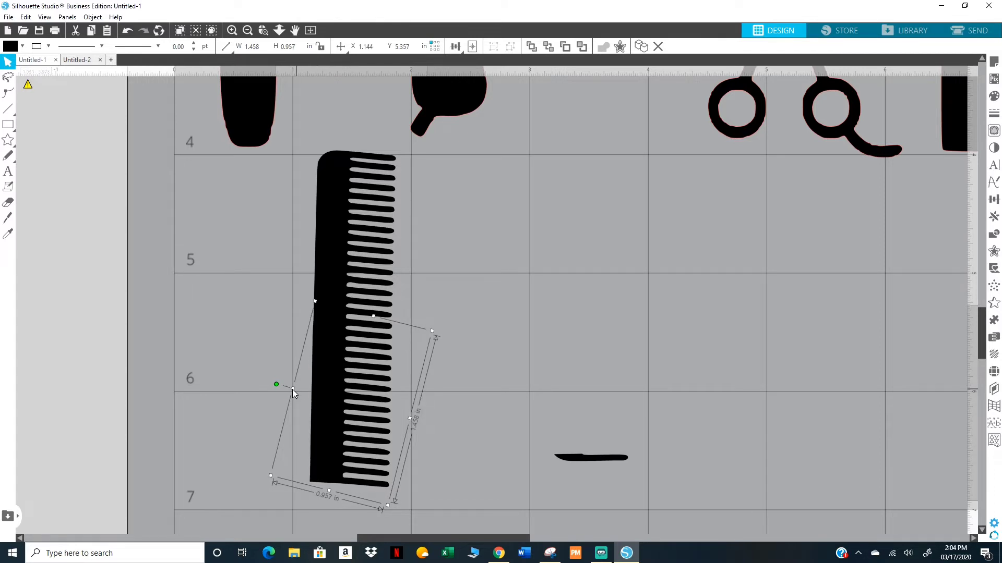
pyautogui.click(461, 431)
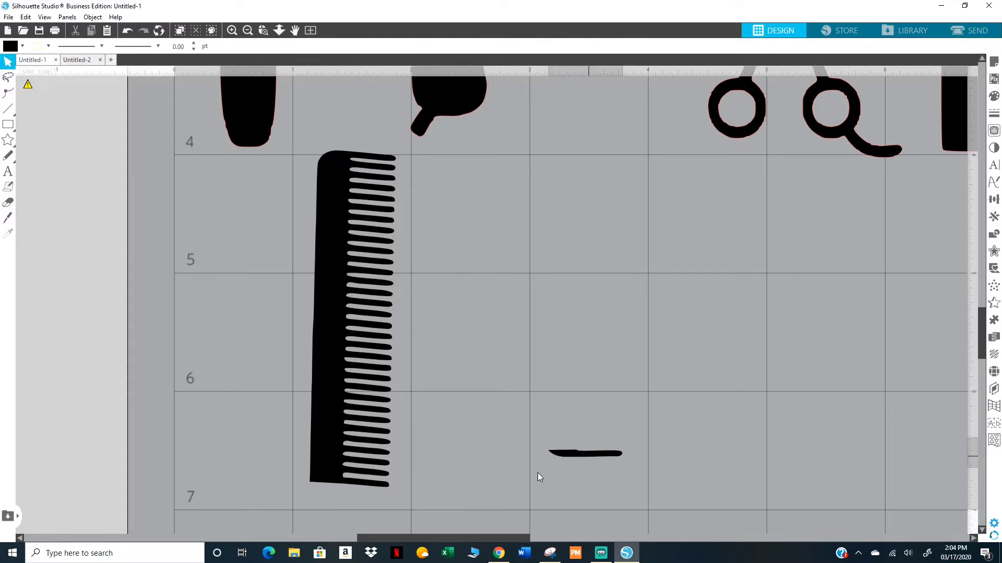
# Move the small end piece under the comb's base and align it while zoomed in.
pyautogui.moveTo(585, 453); pyautogui.dragTo(289, 501)
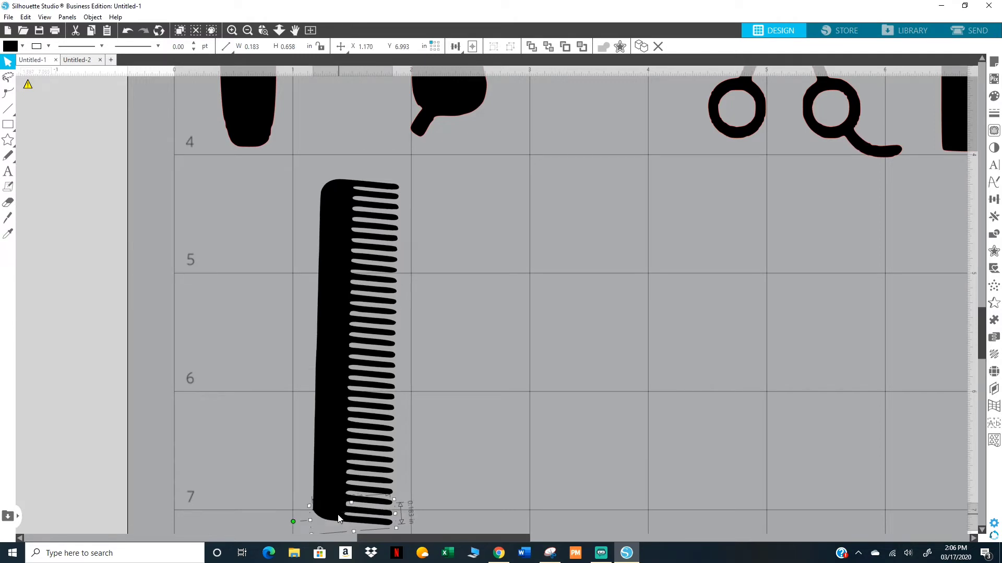
pyautogui.click(232, 30)
pyautogui.scroll(-1, 503, 292)
pyautogui.scroll(-2, 479, 360)
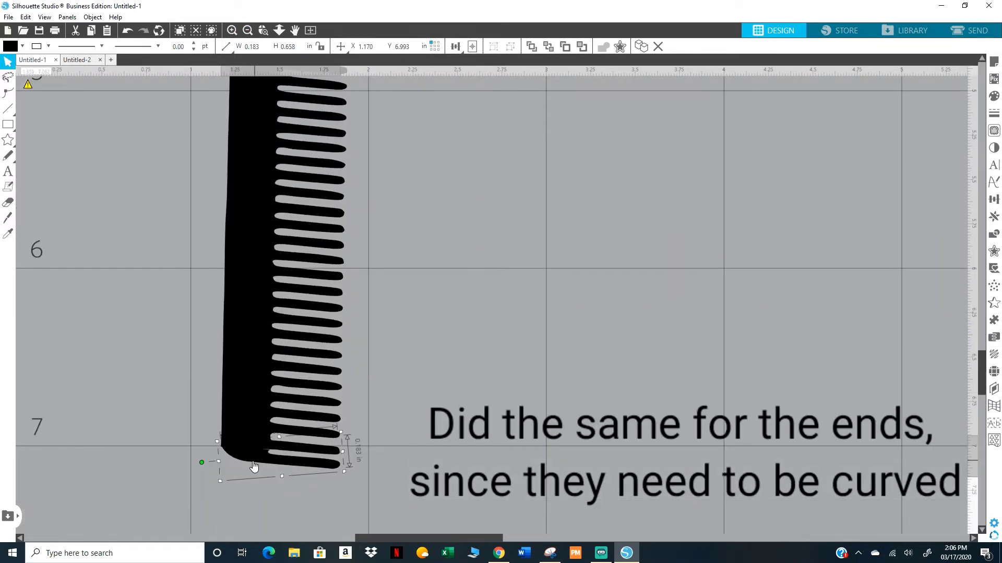
pyautogui.moveTo(254, 465); pyautogui.dragTo(255, 459)
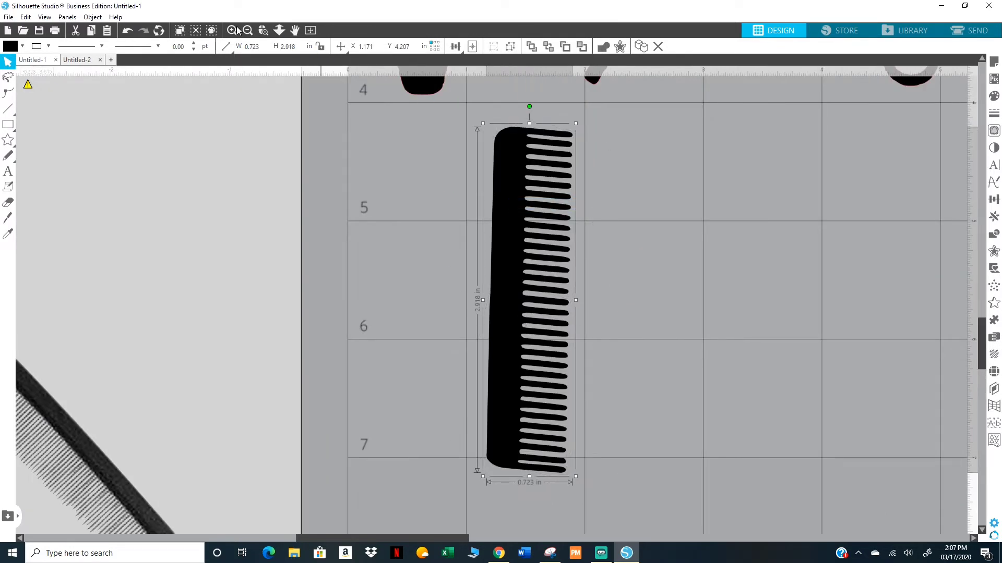
# Zoom out and drag the tools into a new row ending with the long comb.
pyautogui.click(248, 29)
pyautogui.scroll(4, 386, 319)
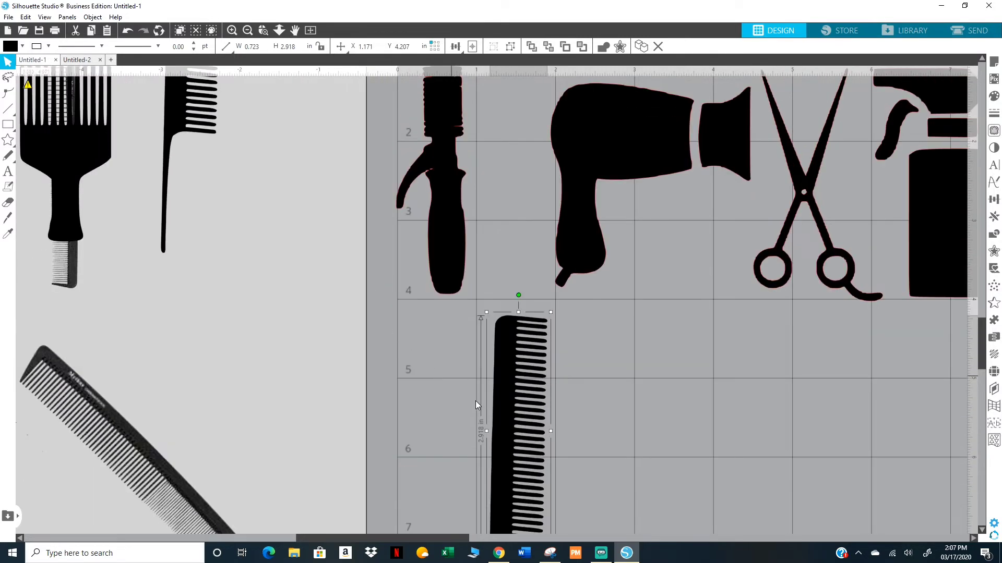
pyautogui.moveTo(505, 366); pyautogui.dragTo(496, 166)
pyautogui.scroll(2, 512, 395)
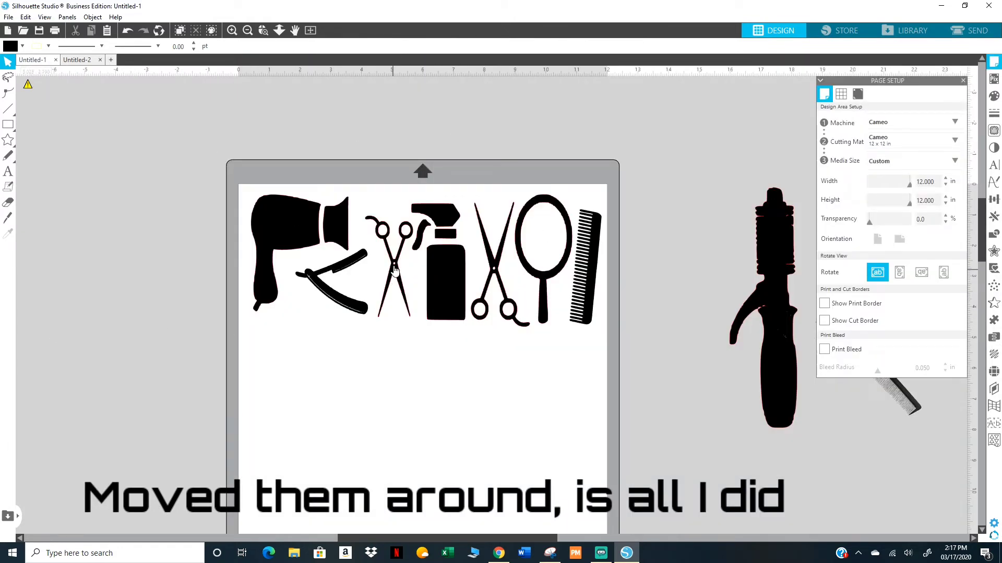
# Nudge the small scissors, then the whole row of tools, slightly left.
pyautogui.moveTo(396, 270); pyautogui.dragTo(392, 270)
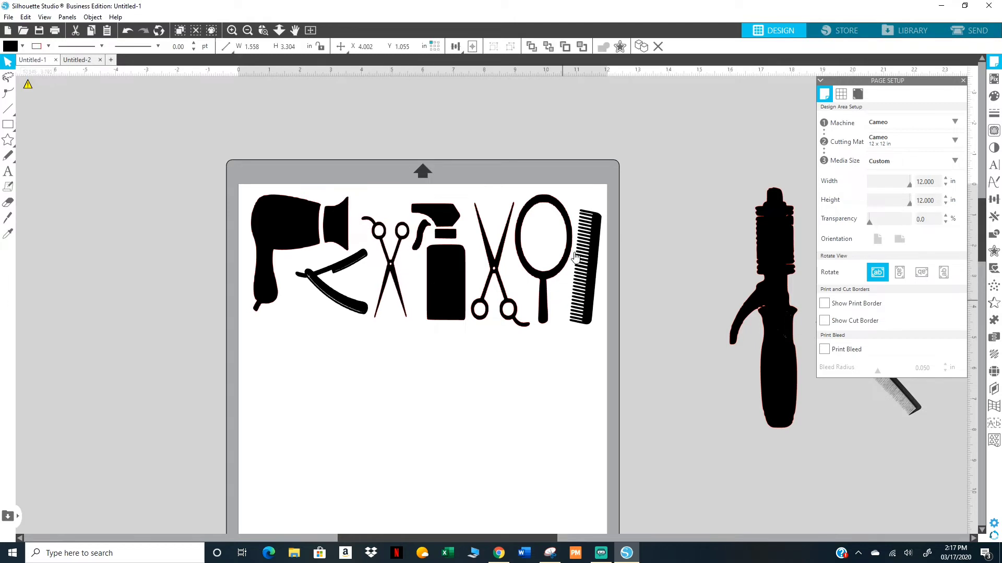
pyautogui.click(195, 181)
pyautogui.click(337, 246)
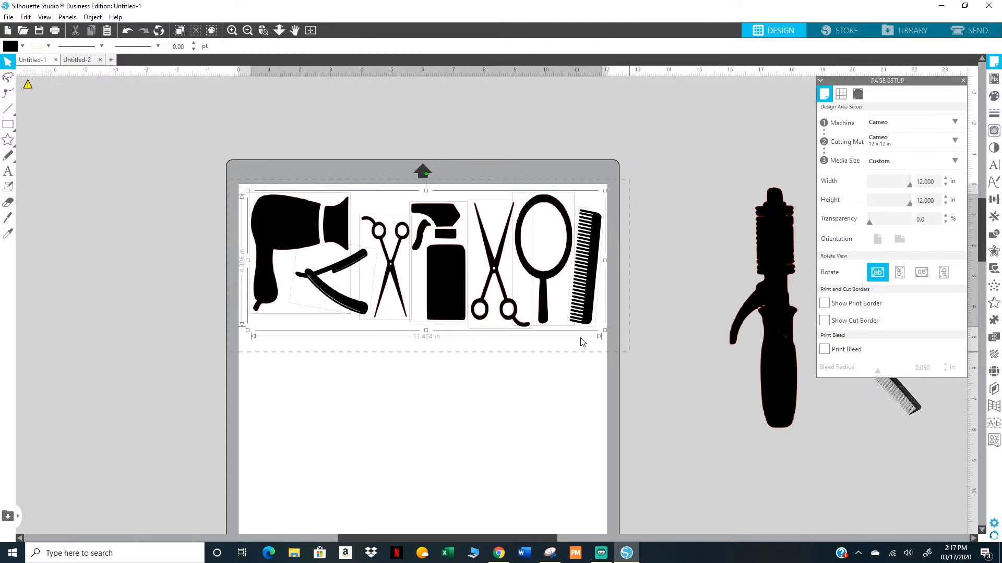
pyautogui.moveTo(446, 311); pyautogui.dragTo(442, 309)
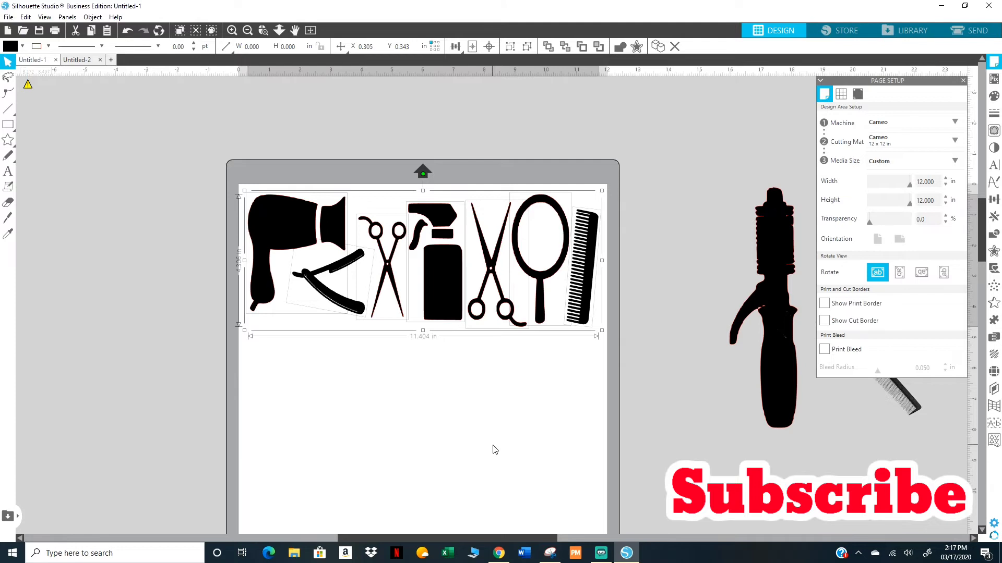
# Set the page Transparency slider to 100% to reveal the cutting mat grid.
pyautogui.click(411, 455)
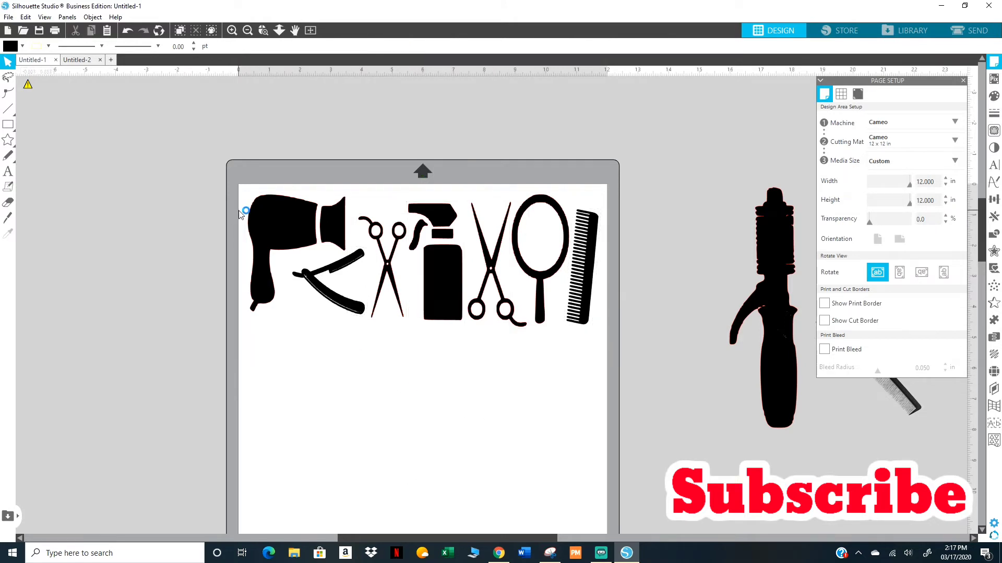
pyautogui.click(876, 224)
pyautogui.moveTo(876, 224); pyautogui.dragTo(937, 229)
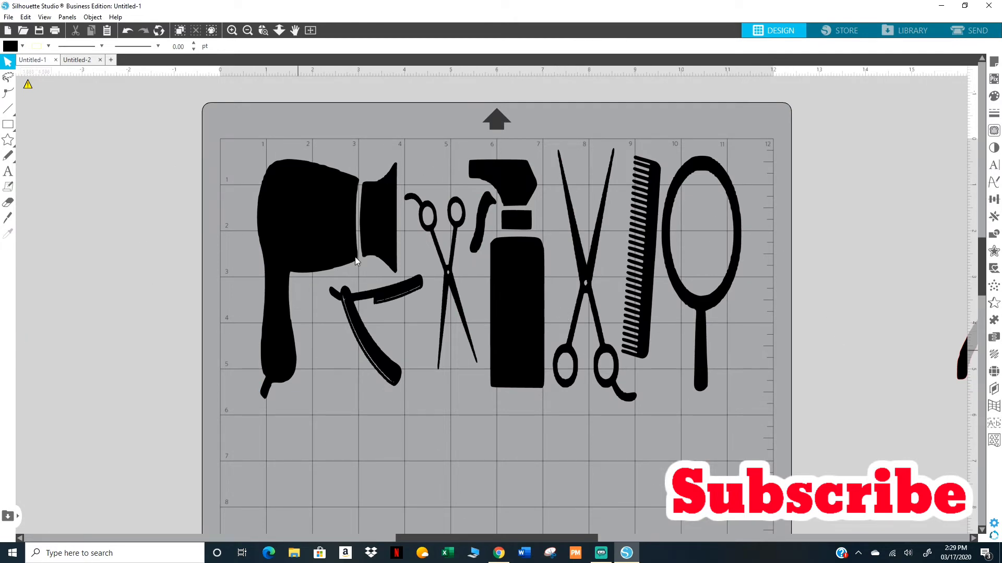
pyautogui.moveTo(229, 143); pyautogui.dragTo(771, 422)
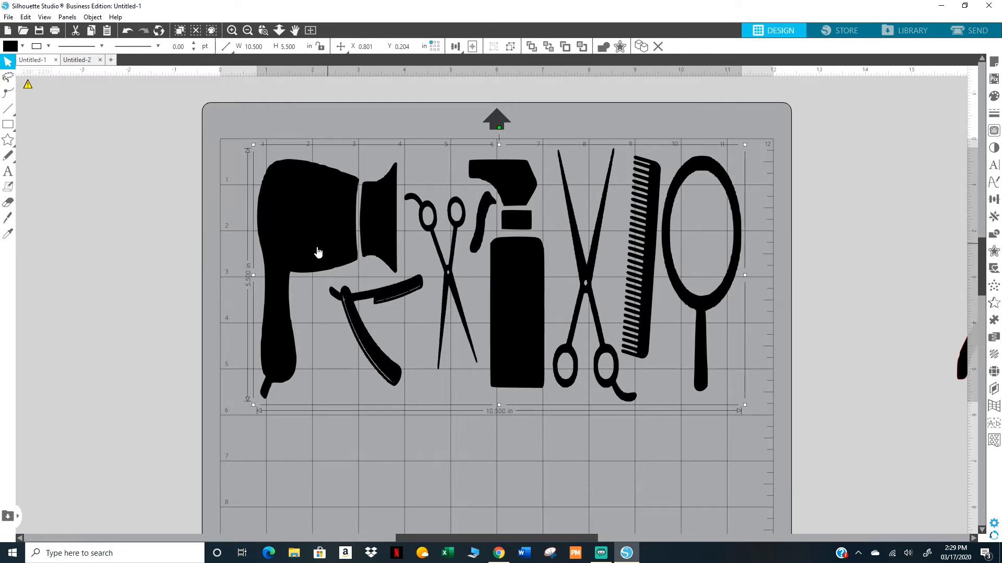
pyautogui.moveTo(327, 243); pyautogui.dragTo(252, 275)
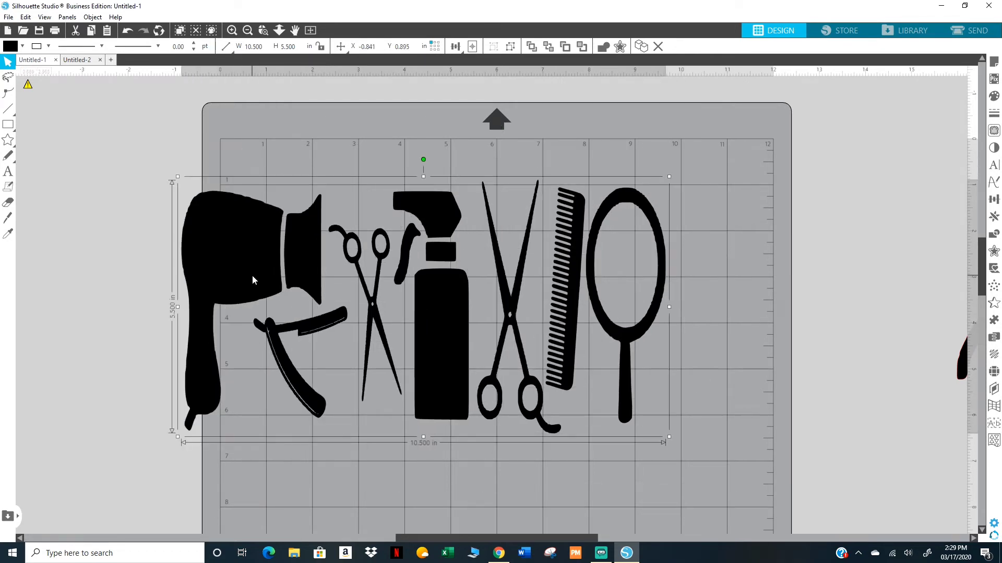
pyautogui.click(128, 30)
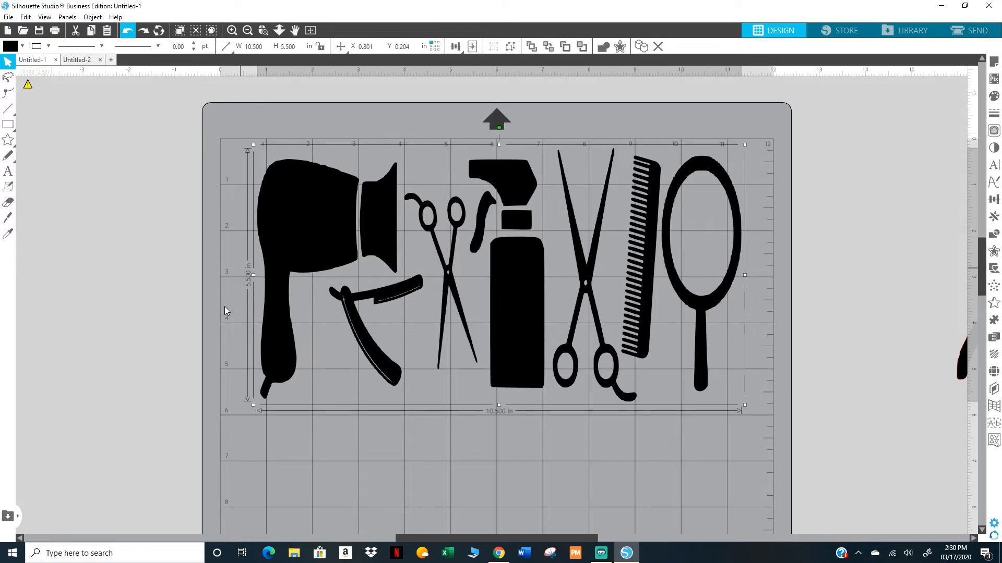
pyautogui.click(221, 308)
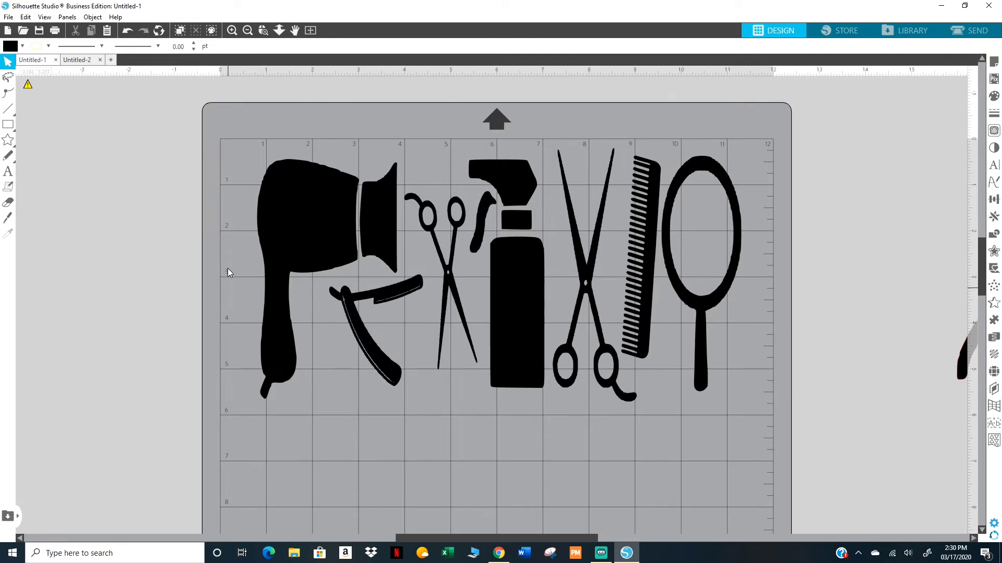
# Knife-cut straight across every tool near the 3-inch line, then marquee-select the top pieces.
pyautogui.click(11, 217)
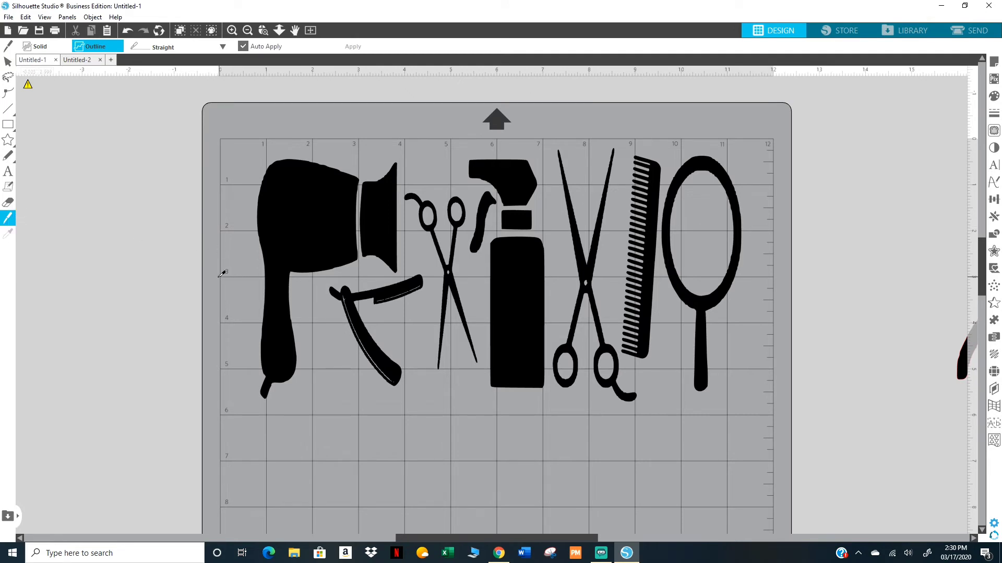
pyautogui.moveTo(220, 277); pyautogui.dragTo(778, 280)
pyautogui.click(130, 34)
pyautogui.moveTo(234, 274); pyautogui.dragTo(796, 362)
pyautogui.press('v')
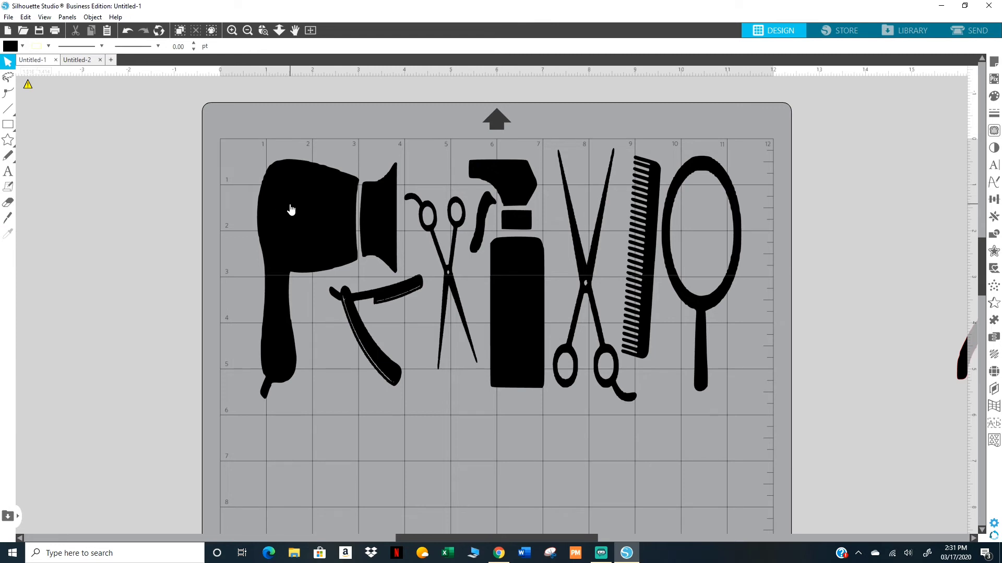
pyautogui.moveTo(308, 197)
pyautogui.mouseDown()
pyautogui.moveTo(556, 204)
pyautogui.moveTo(775, 230)
pyautogui.mouseUp()
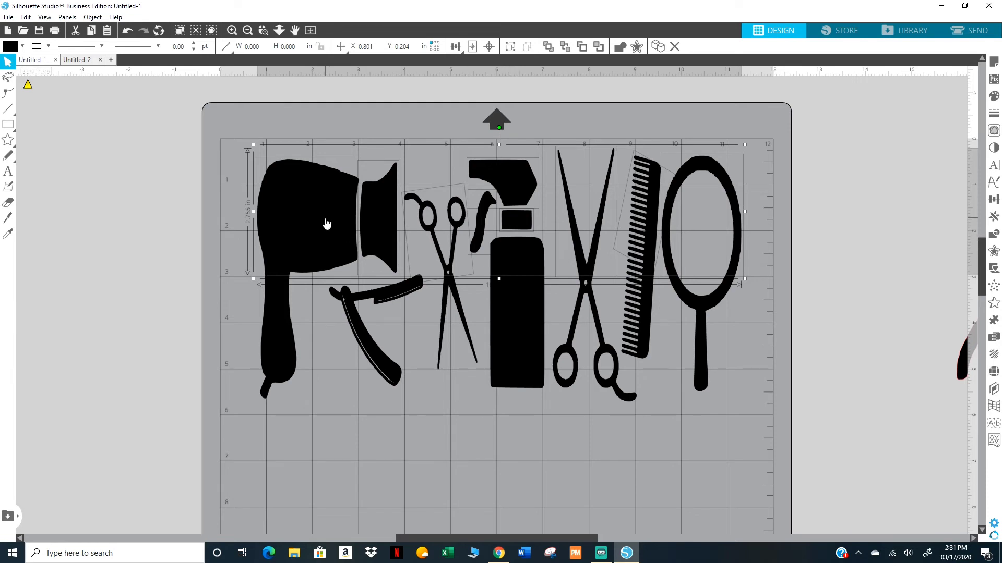
# Check the cut, then give the top pieces a red fill and red outlines.
pyautogui.moveTo(326, 223); pyautogui.dragTo(20, 214)
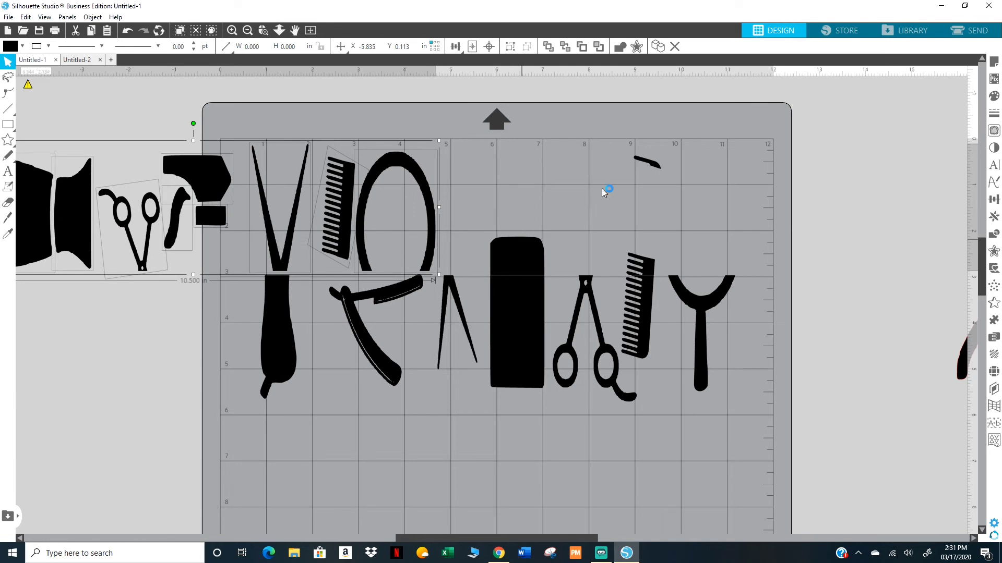
pyautogui.click(128, 32)
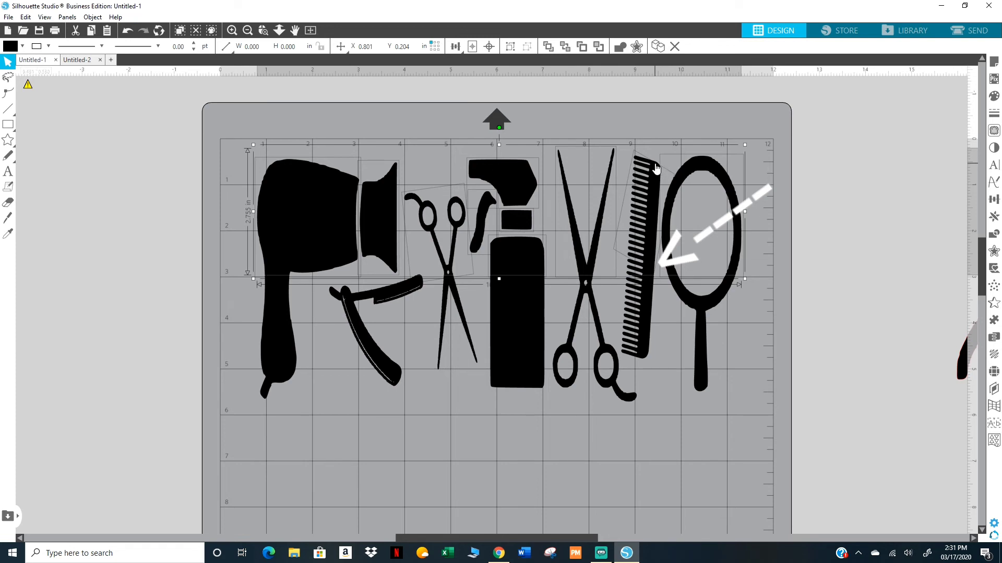
pyautogui.click(993, 96)
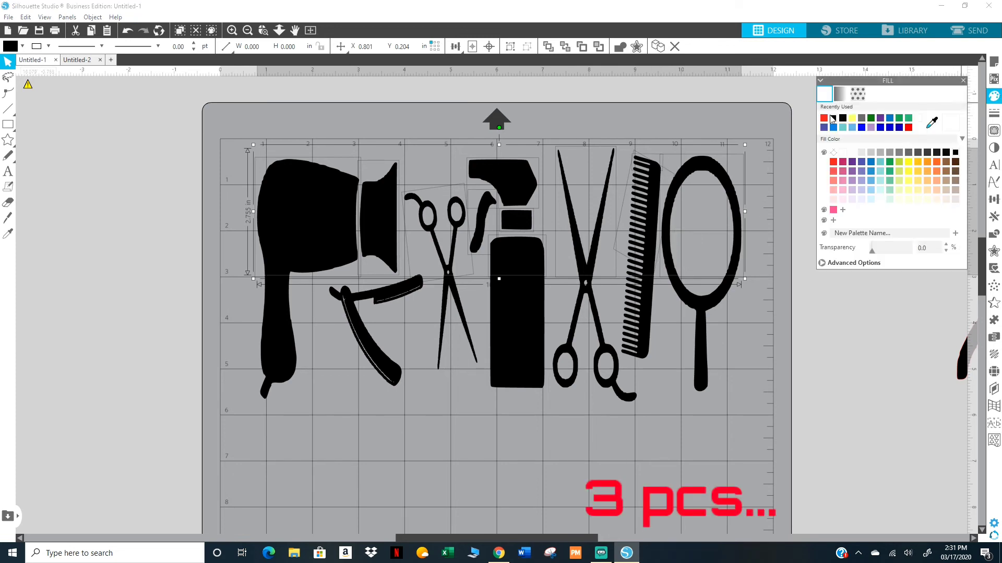
pyautogui.click(823, 118)
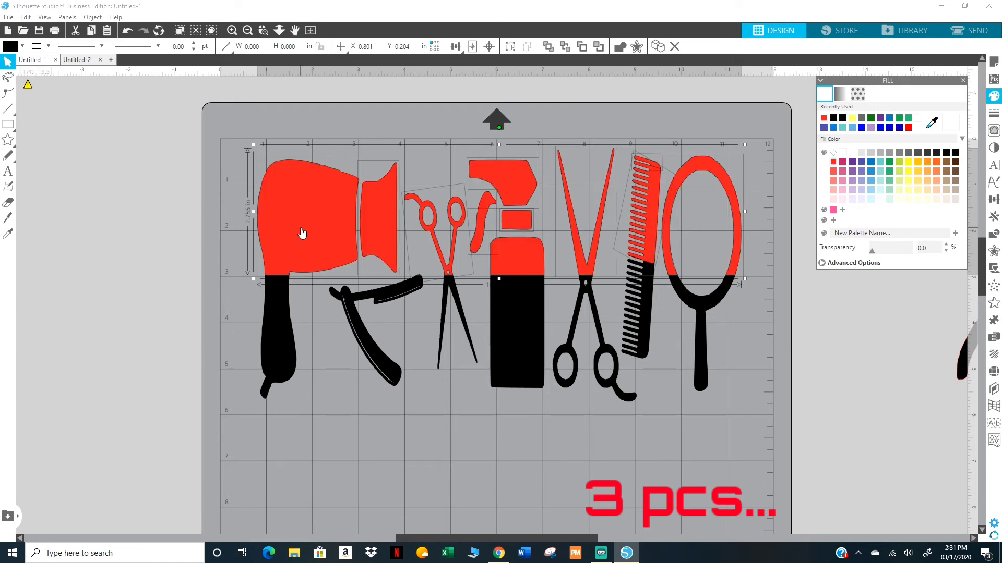
pyautogui.click(49, 46)
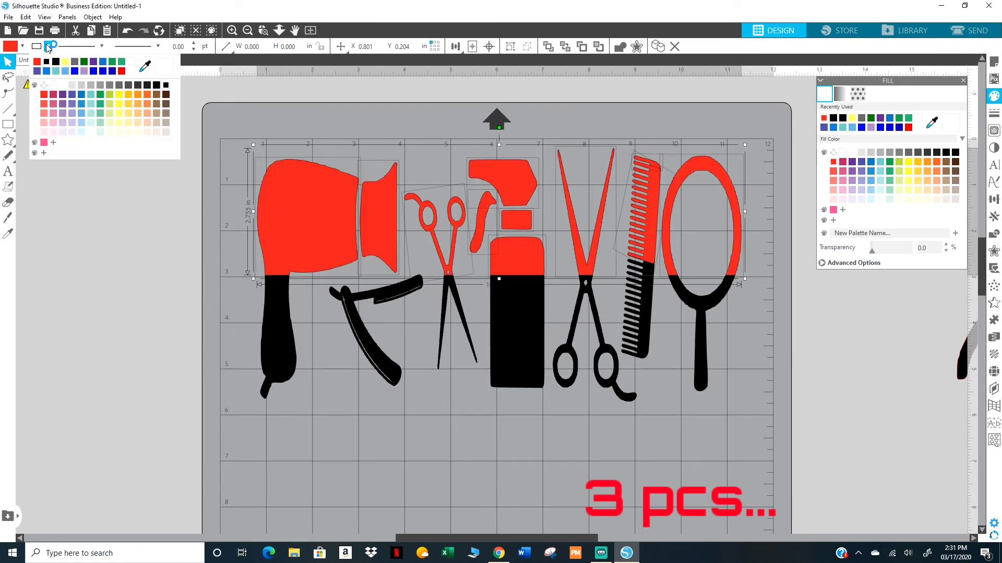
pyautogui.click(39, 63)
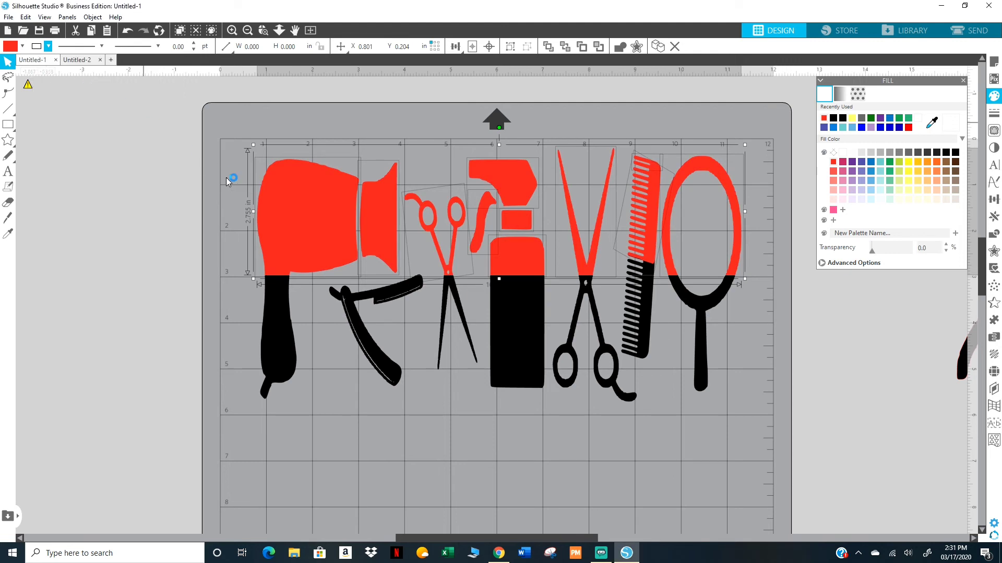
# Group the red top pieces, change them to pure red, and deselect.
pyautogui.rightClick(314, 201)
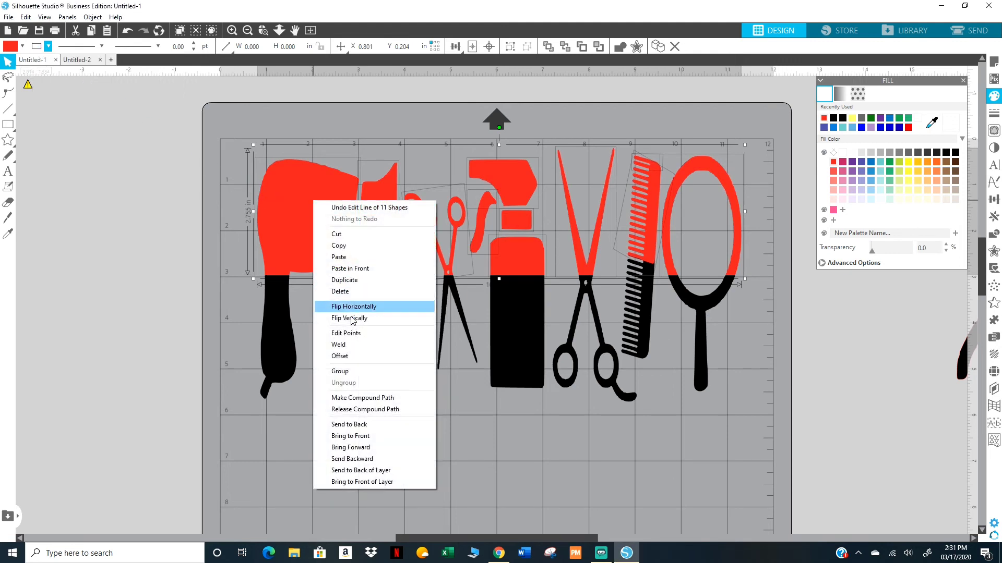
pyautogui.click(351, 372)
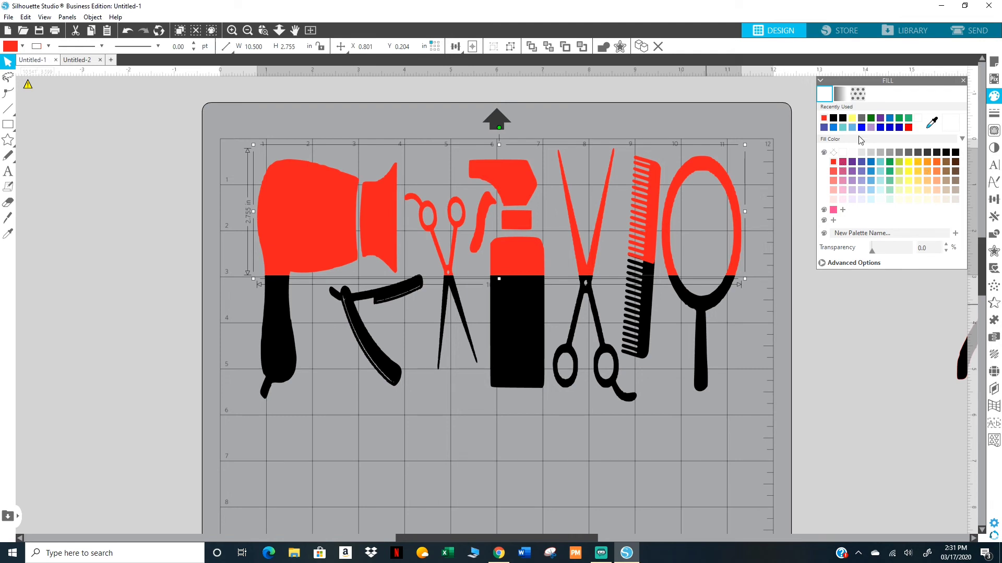
pyautogui.click(909, 128)
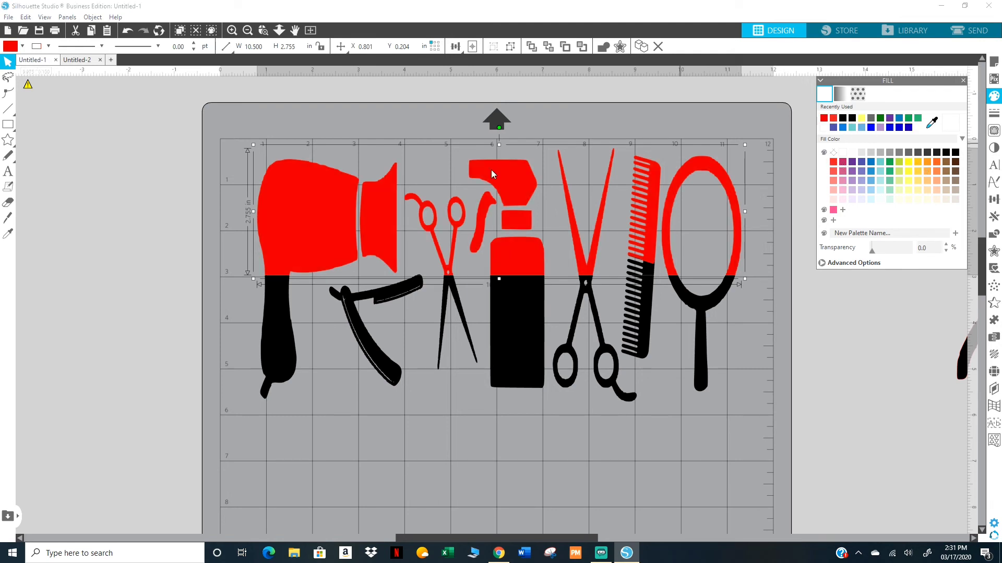
pyautogui.click(211, 290)
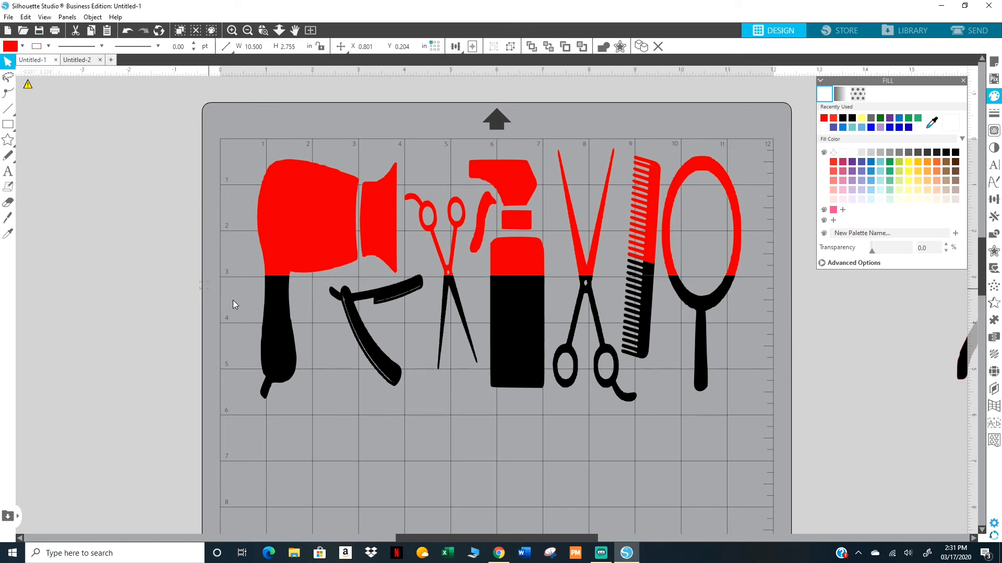
# Move the whole red-and-black design down the mat and return it to its original spot.
pyautogui.hotkey('ctrl', 'z')
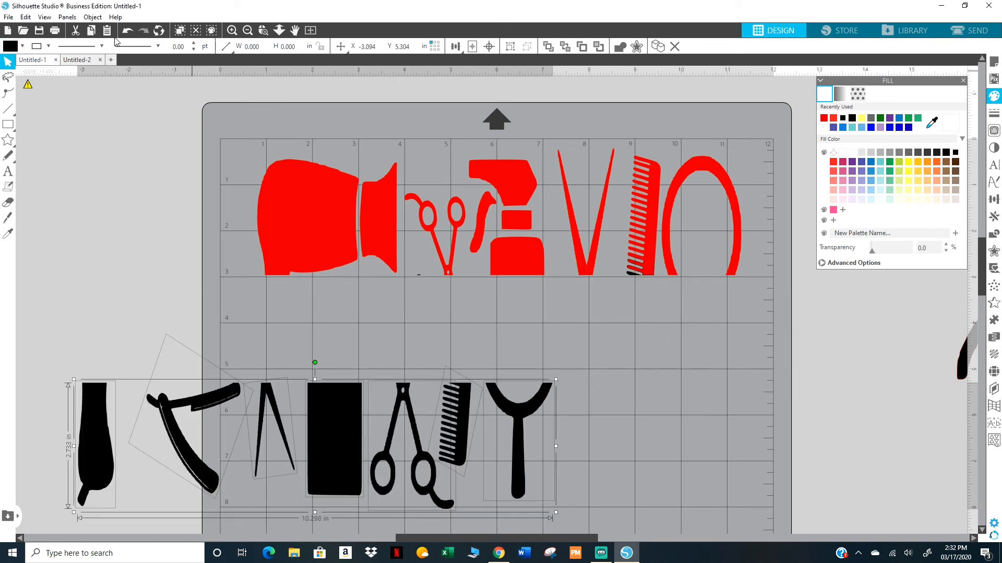
pyautogui.click(127, 30)
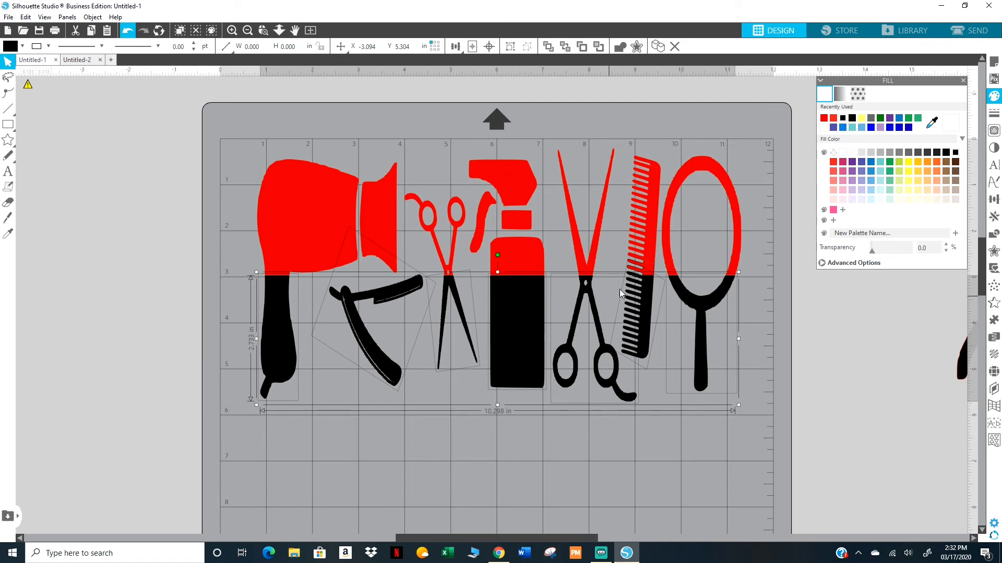
pyautogui.keyDown('shift'); pyautogui.click(632, 277); pyautogui.keyUp('shift')
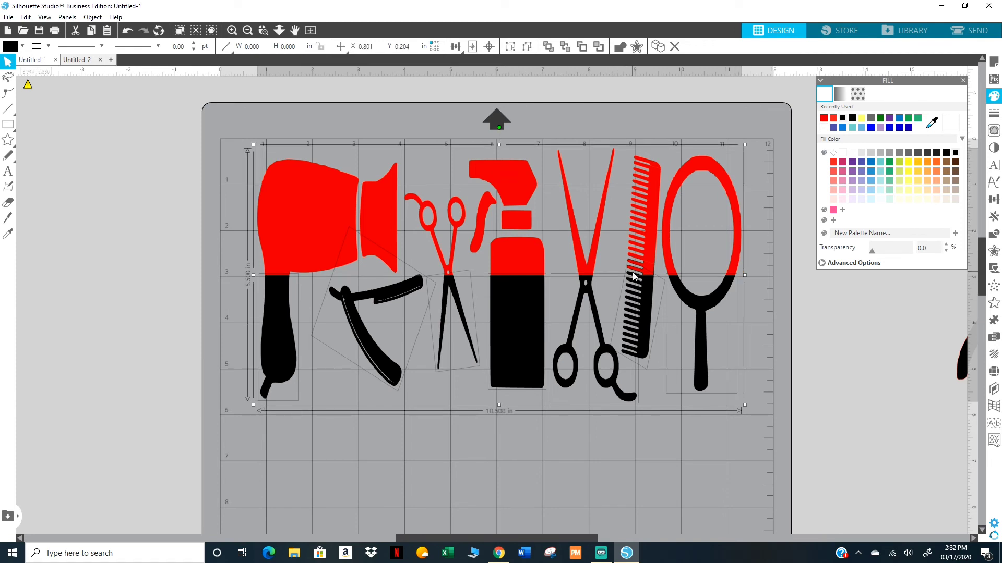
pyautogui.moveTo(633, 276); pyautogui.dragTo(510, 368)
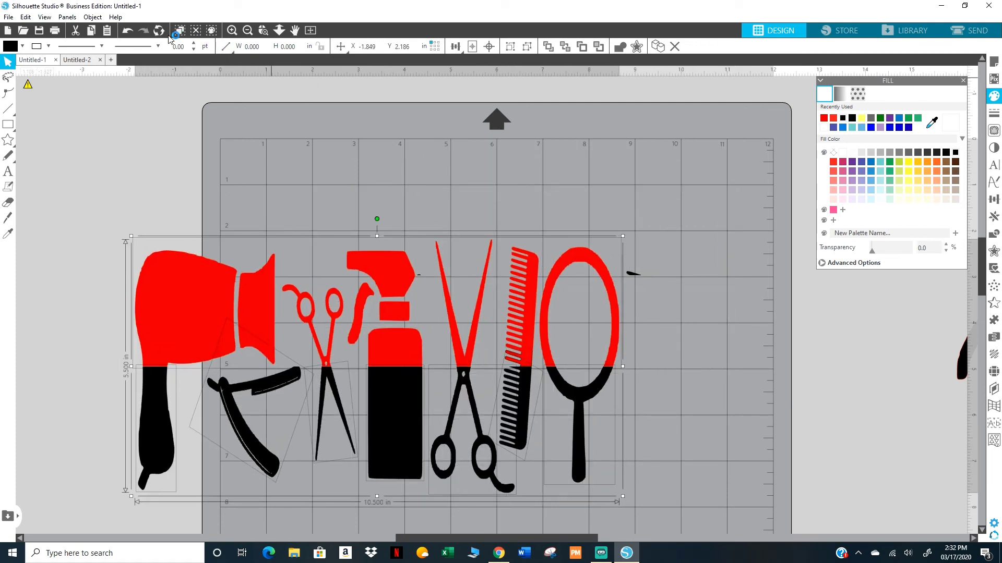
pyautogui.click(127, 32)
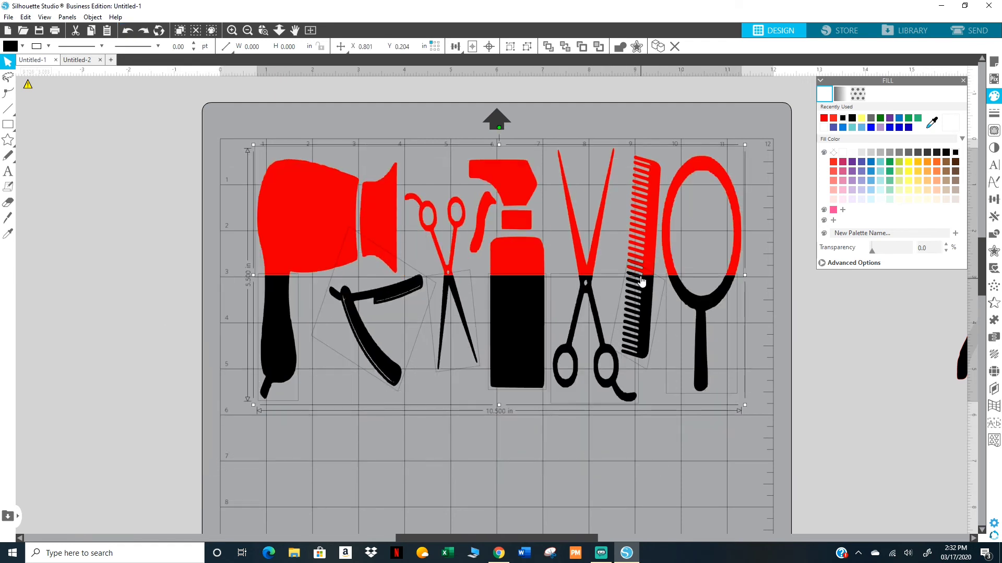
# Confirm the black bottom pieces are separate, then group them together.
pyautogui.hotkey('ctrl', 'z')
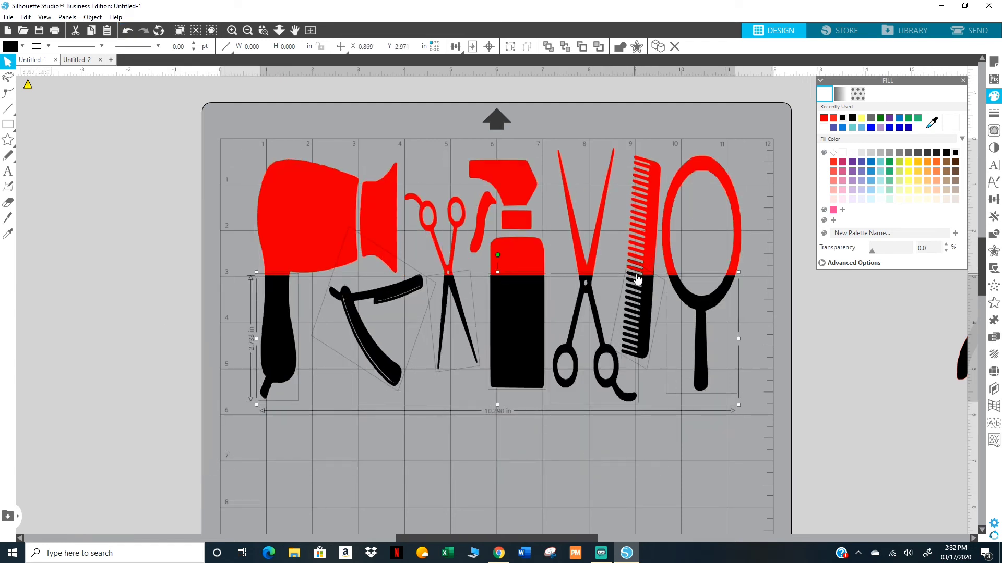
pyautogui.moveTo(637, 279); pyautogui.dragTo(552, 334)
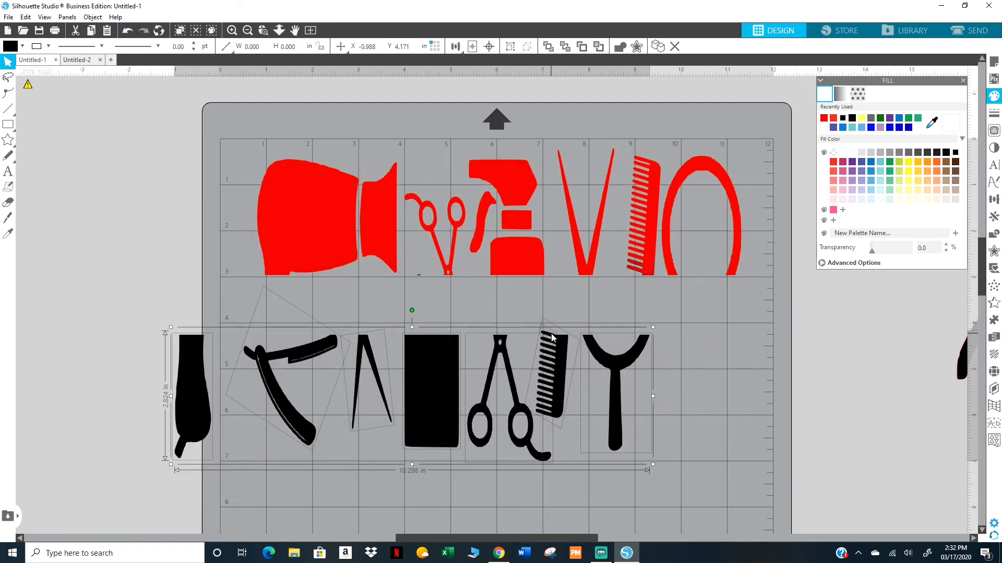
pyautogui.click(129, 31)
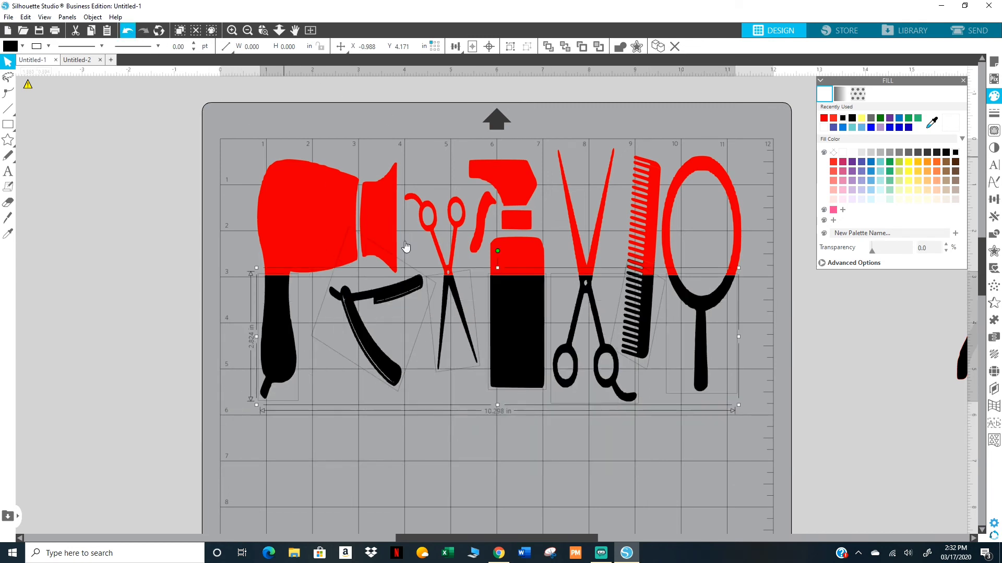
pyautogui.rightClick(515, 326)
pyautogui.click(547, 202)
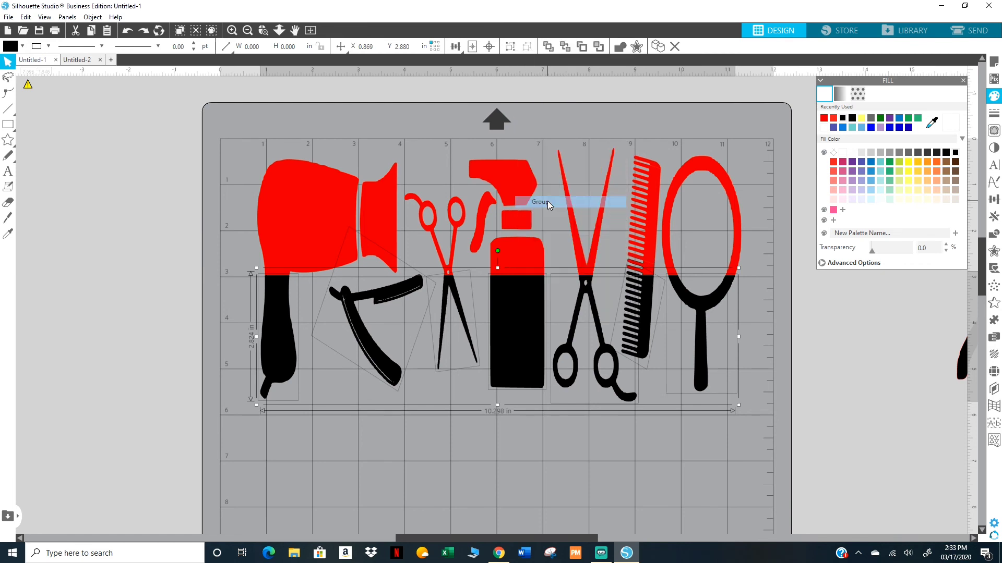
# Marquee-select the entire red-and-black design and duplicate it below the original with Ctrl+D.
pyautogui.click(547, 202)
pyautogui.scroll(1, 547, 202)
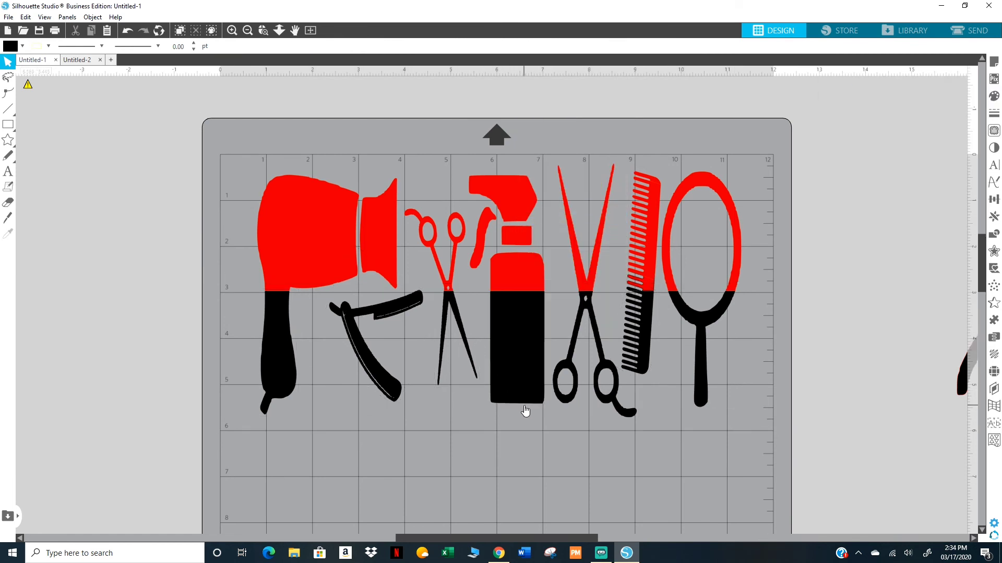
pyautogui.scroll(-2, 524, 407)
pyautogui.moveTo(224, 116); pyautogui.dragTo(778, 385)
pyautogui.press('i')
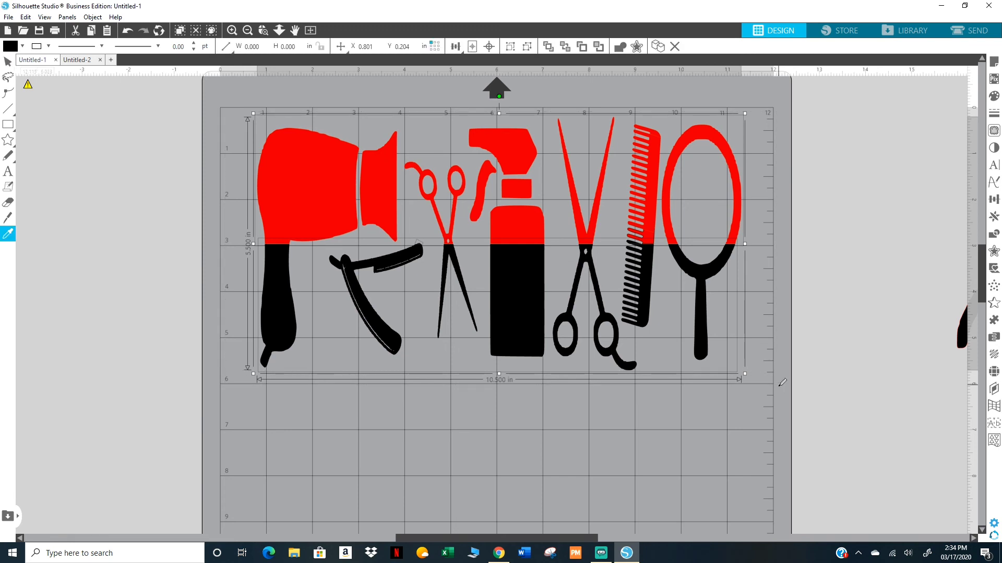
pyautogui.hotkey('ctrl', 'd')
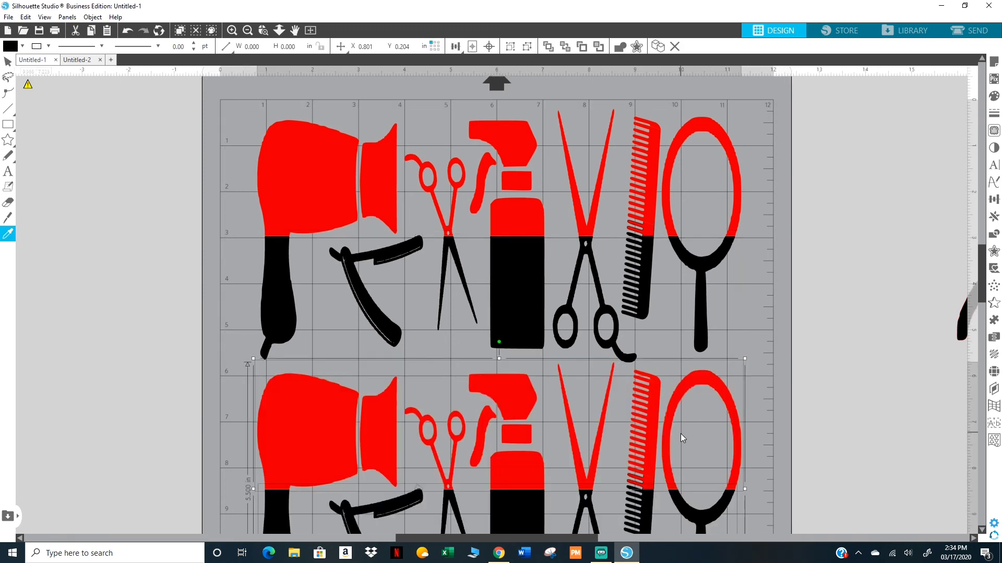
# Scroll the mat to check both the original and duplicated tool rows.
pyautogui.scroll(-3, 753, 380)
pyautogui.scroll(5, 747, 378)
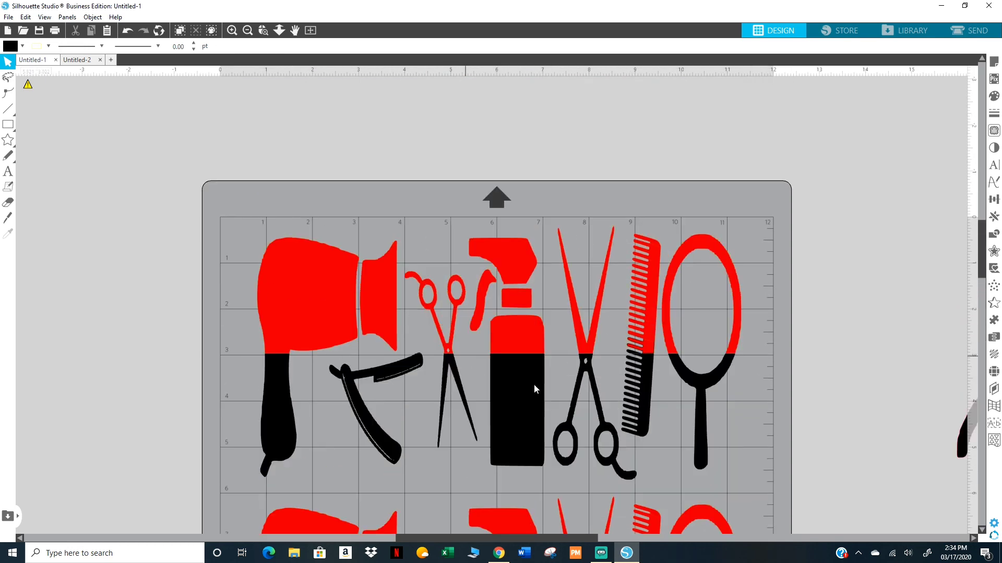
pyautogui.scroll(-1, 805, 382)
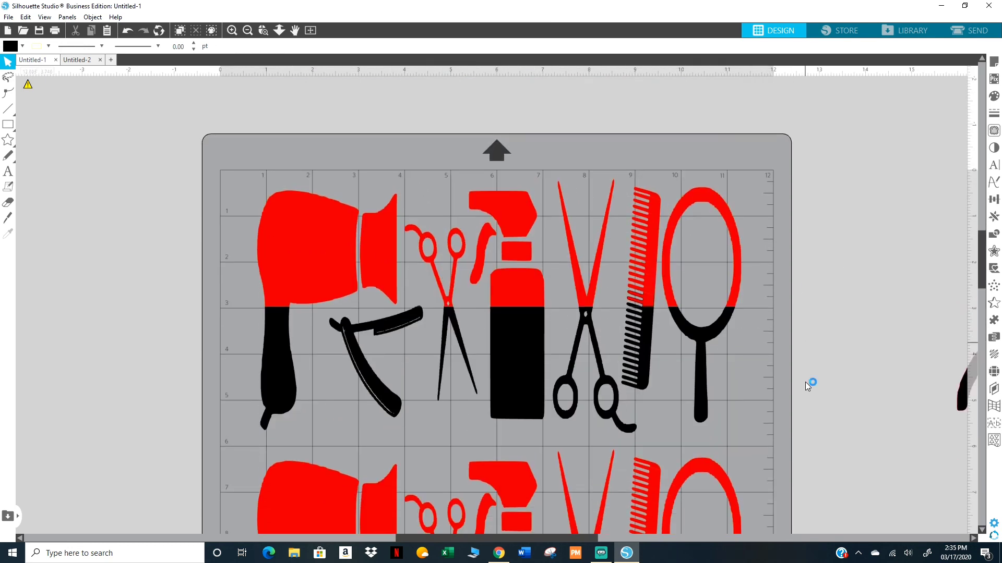
pyautogui.scroll(-3, 830, 381)
pyautogui.scroll(-3, 827, 380)
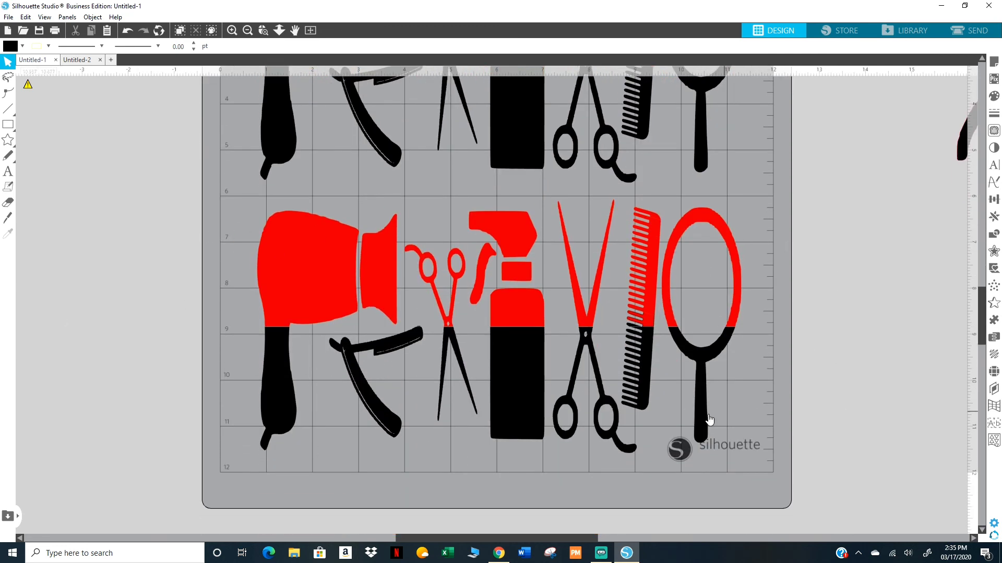
pyautogui.scroll(2, 687, 412)
pyautogui.scroll(2, 688, 421)
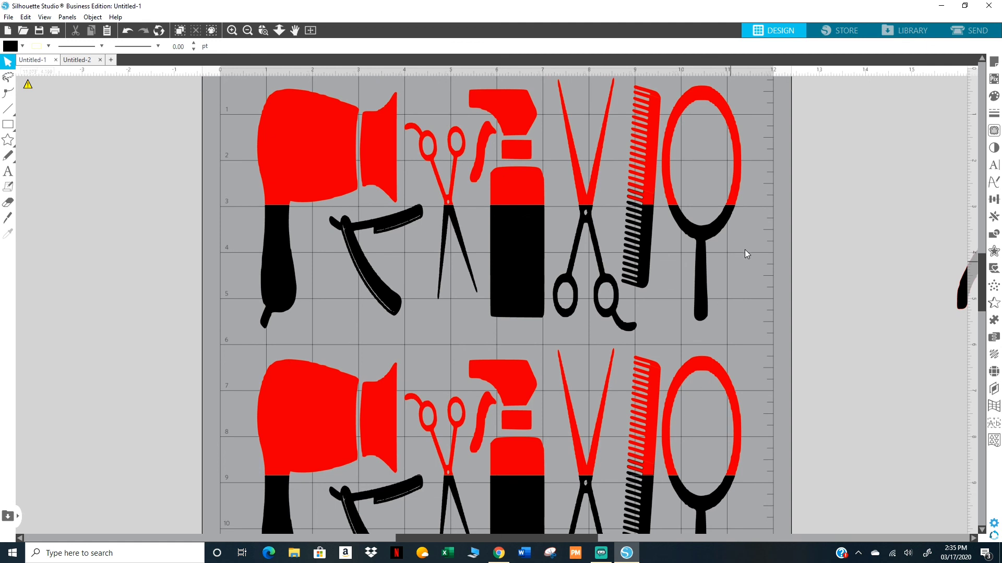
pyautogui.scroll(1, 744, 253)
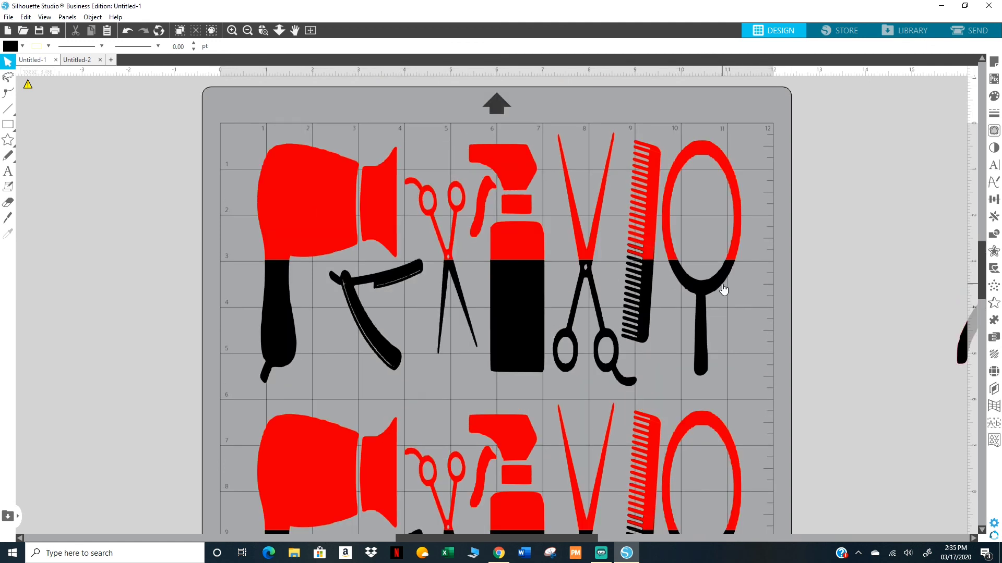